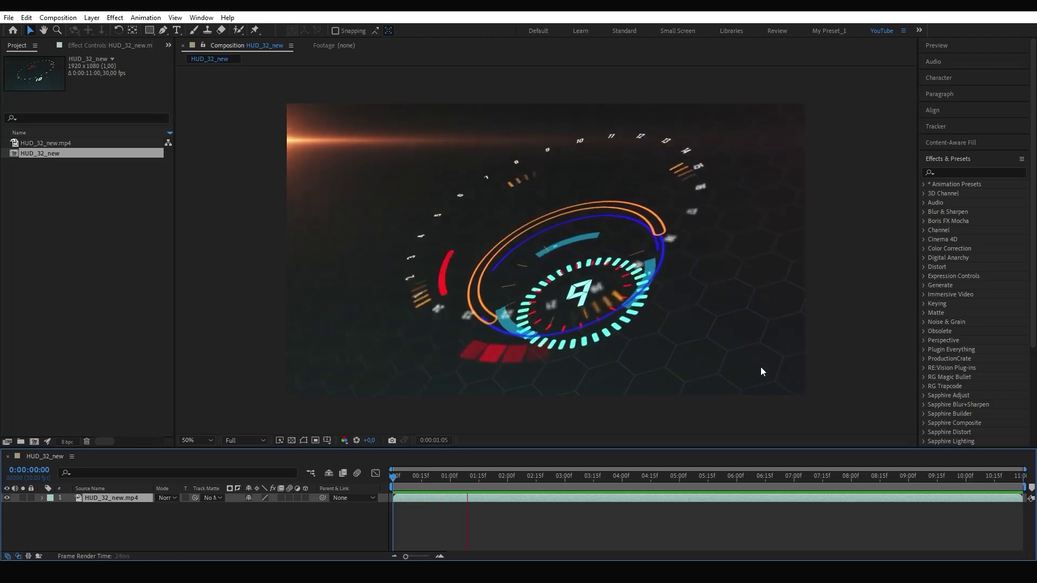
Step: Summon FX Console with Ctrl+Space over the HUD composition and search for 'nois'
key(ctrl+space)
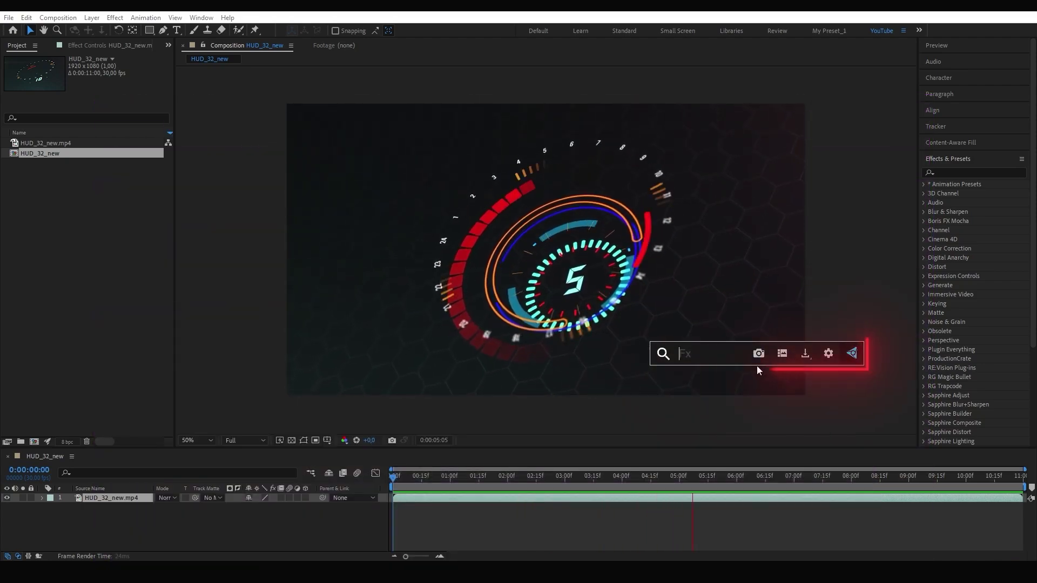
text(nois)
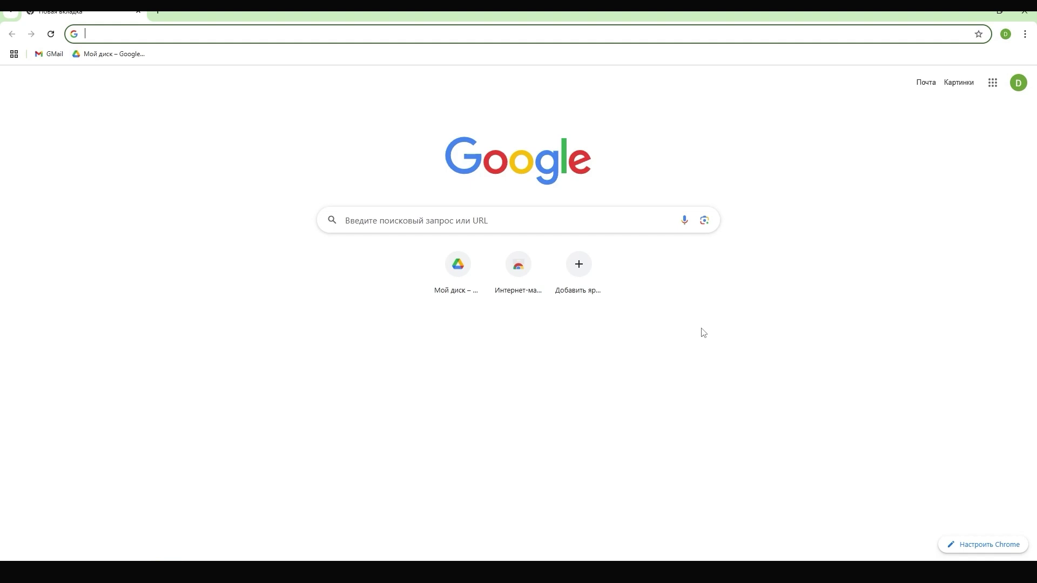
Step: Google 'fx consol' and open the FX Console update post on the Video Copilot blog
click(451, 217)
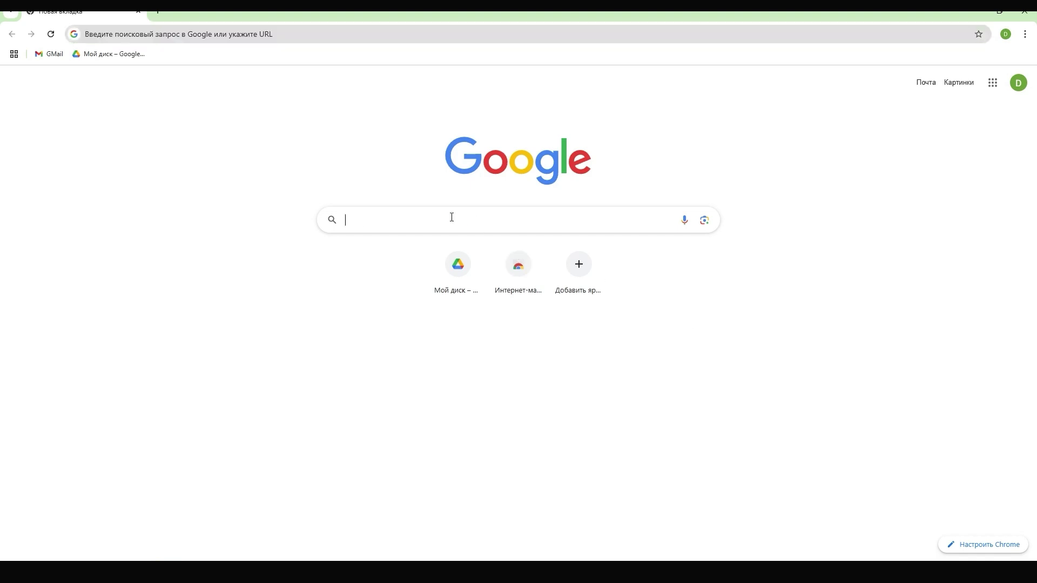
text(fx)
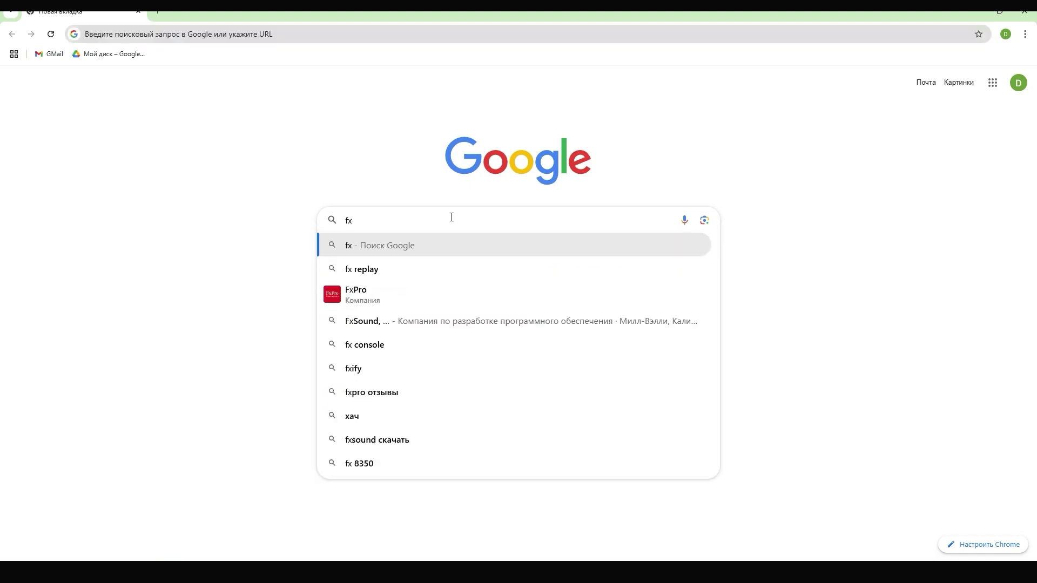
text( consol)
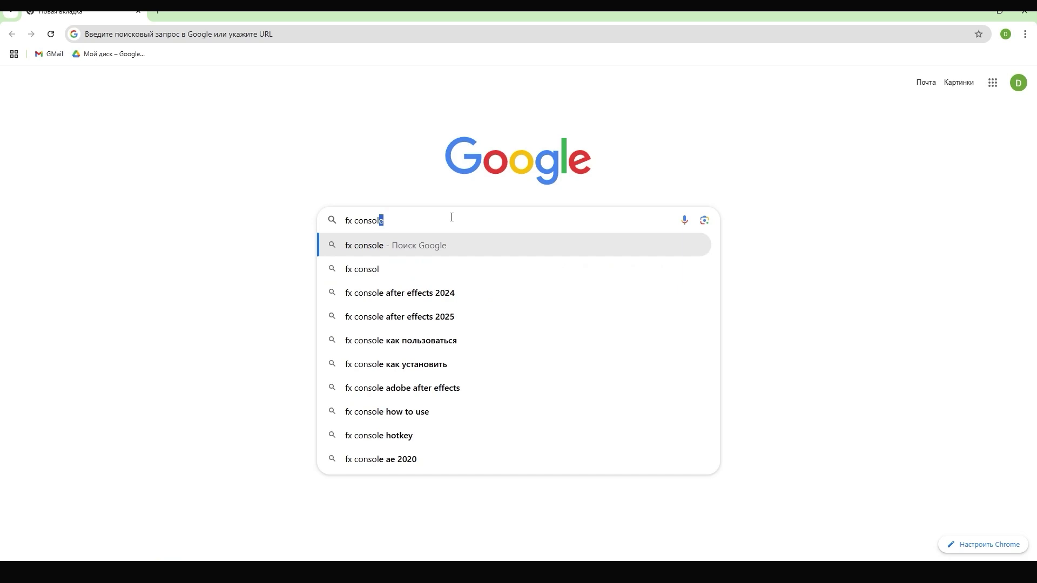
key(Return)
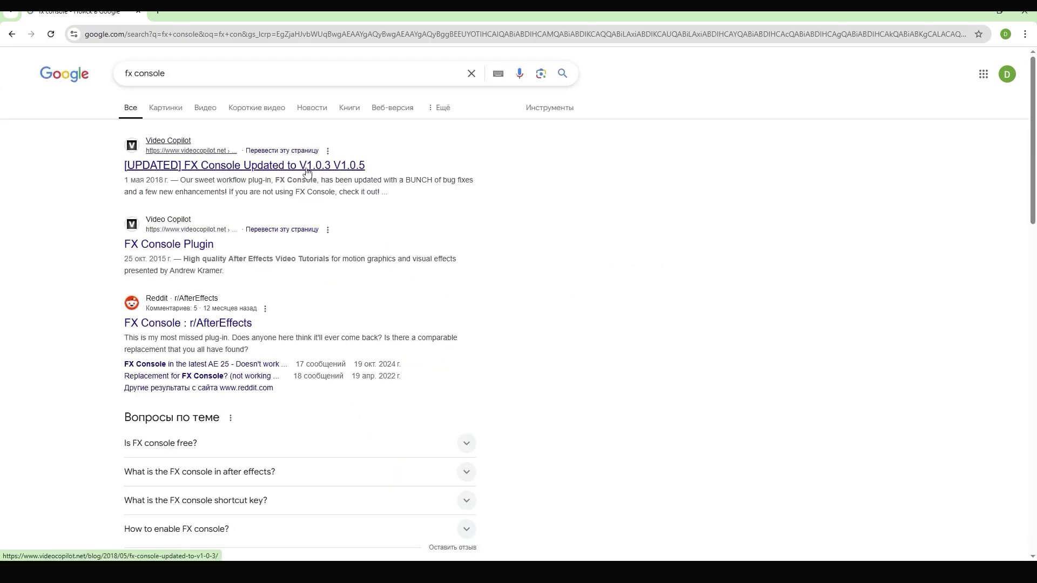
click(307, 171)
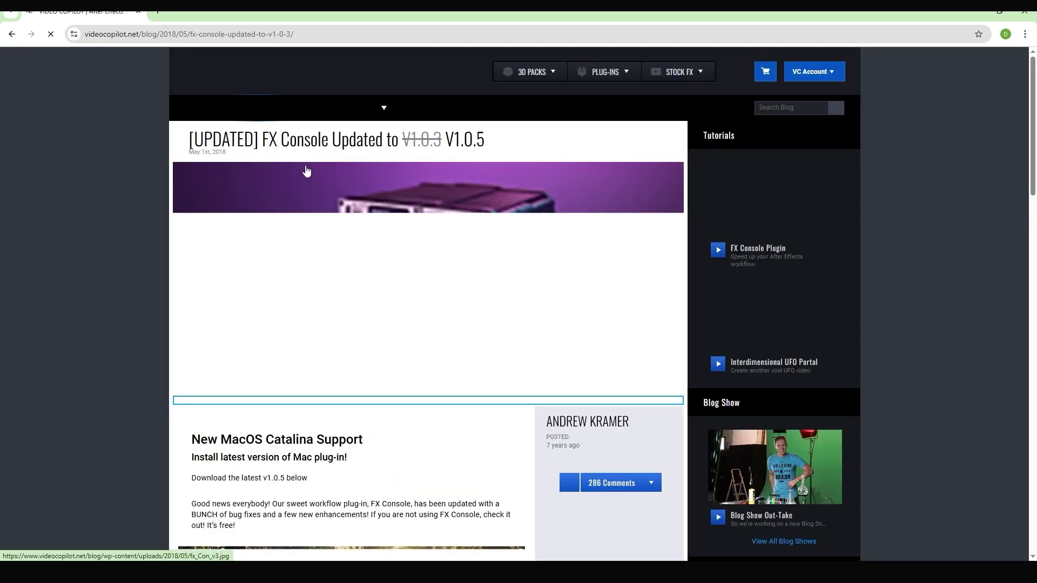
Step: Download the FX Console 1.0.5 Windows installer zip and open it from Chrome's downloads
scroll(262, 287, down, 5)
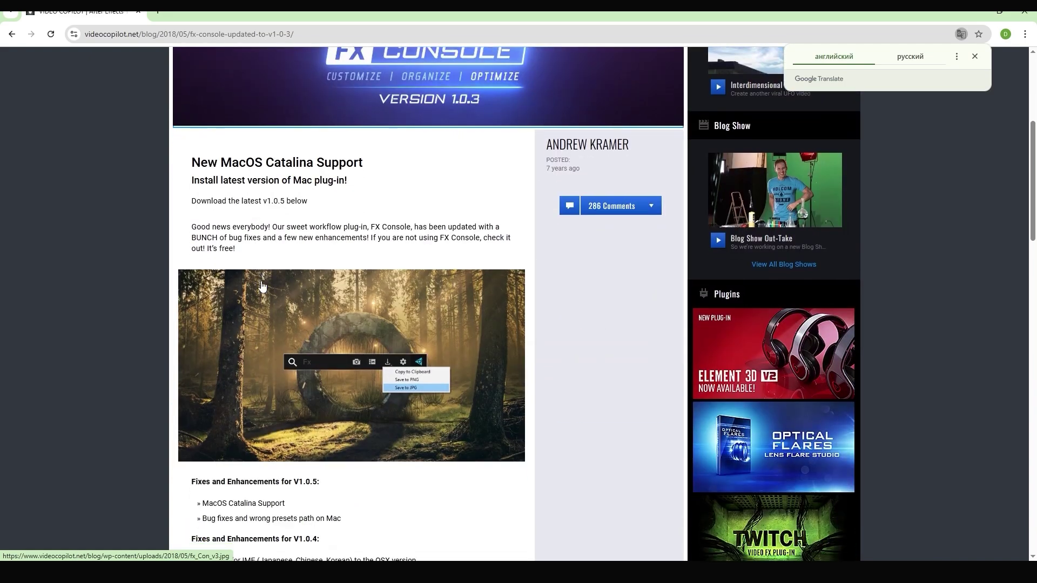
scroll(261, 286, down, 6)
scroll(264, 278, down, 4)
scroll(265, 270, down, 6)
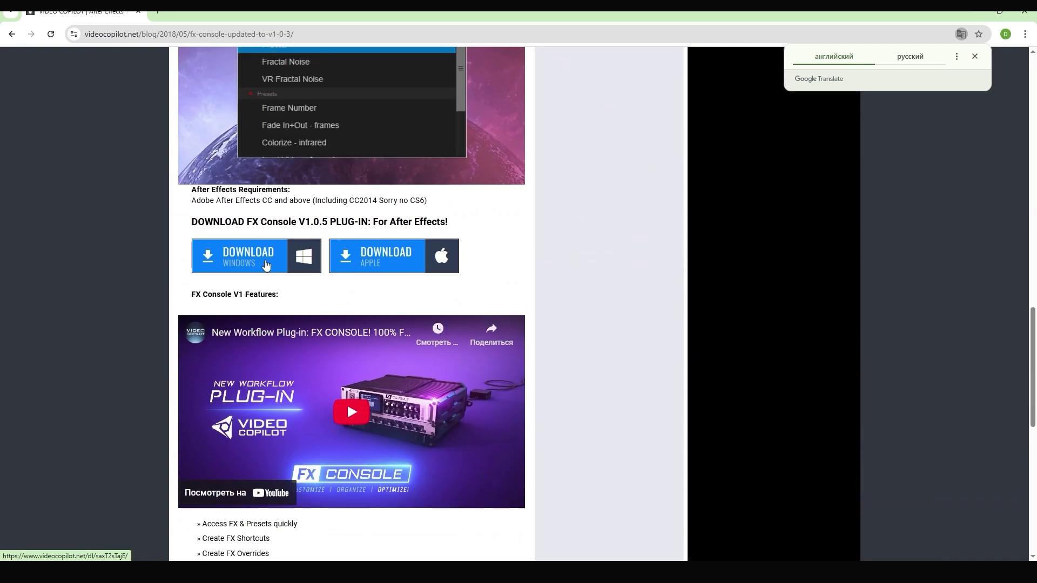
click(265, 263)
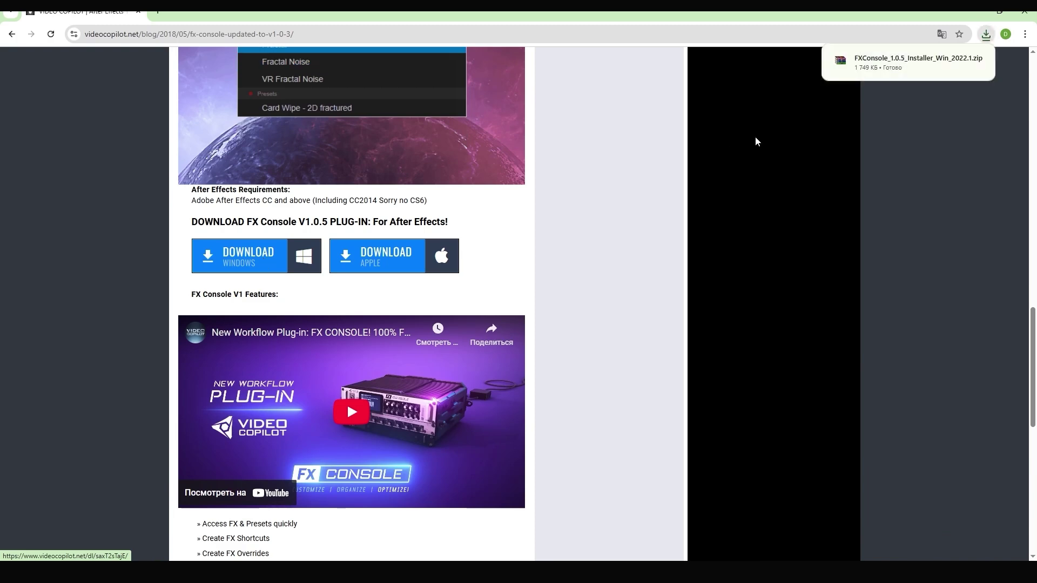
click(870, 64)
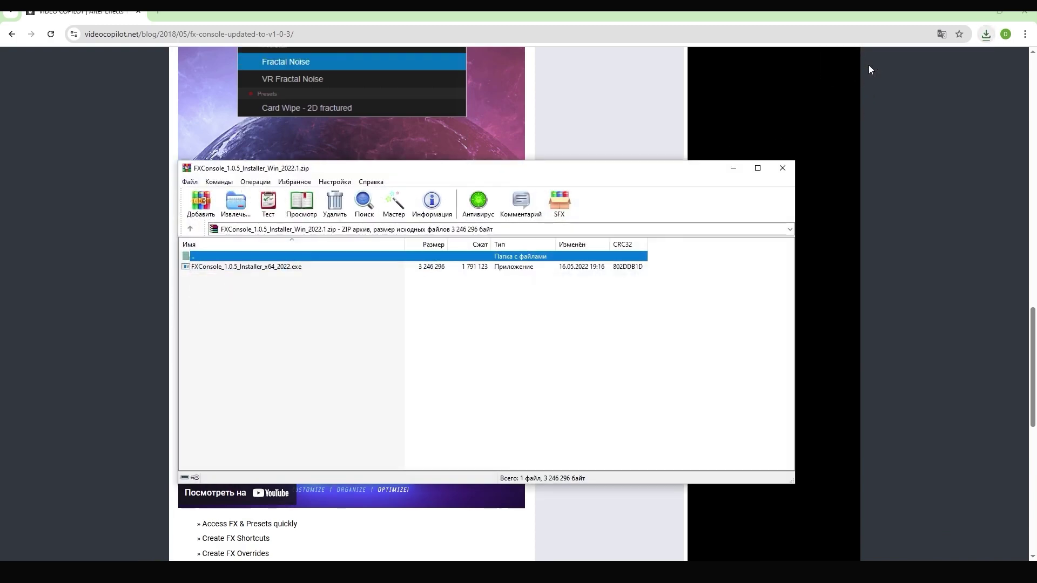
Step: Run the FX Console installer for After Effects 2024 and dismiss the install-failed error
click(281, 270)
double_click(280, 270)
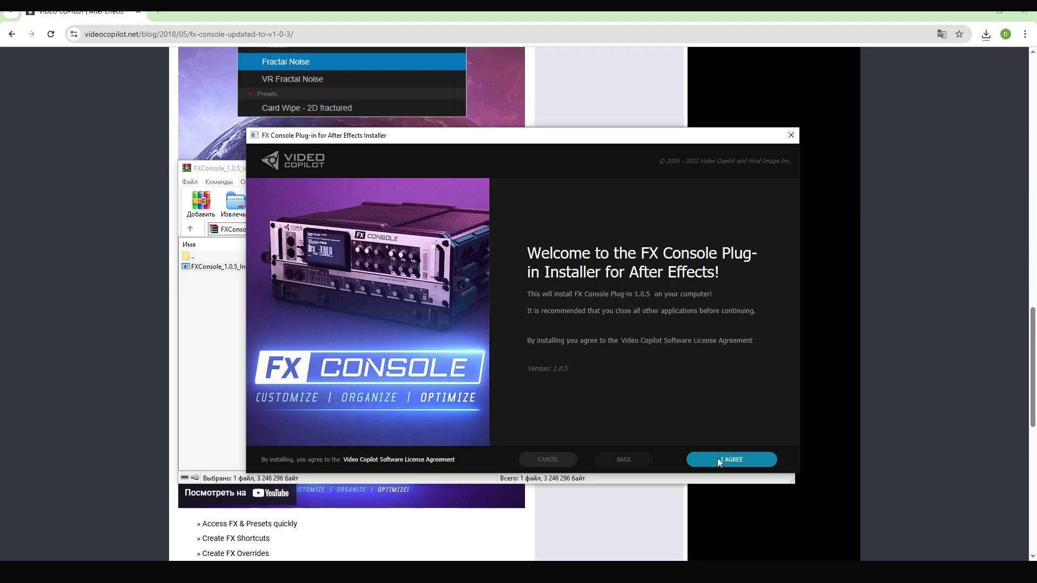
click(717, 458)
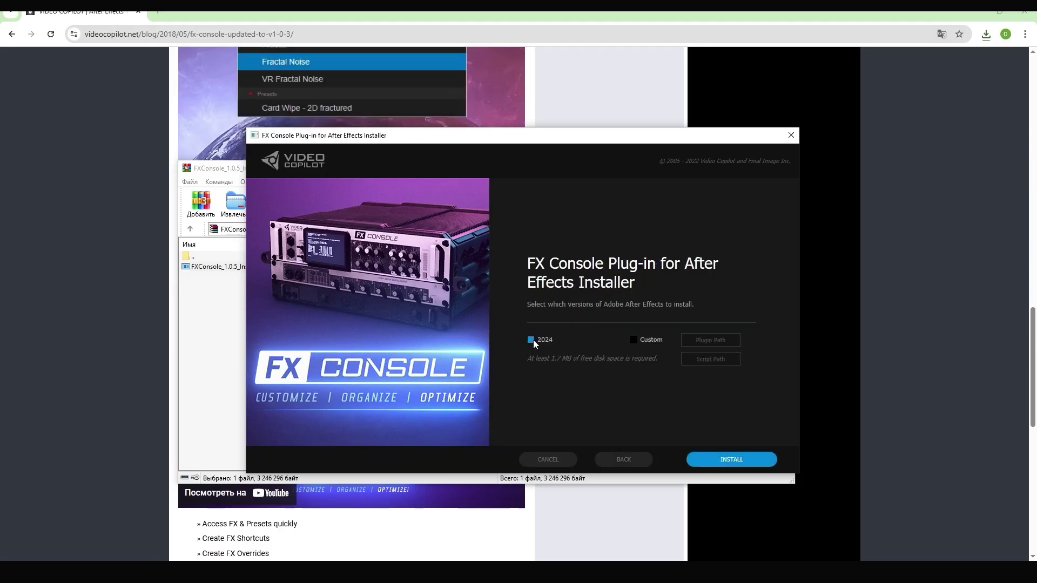
click(735, 460)
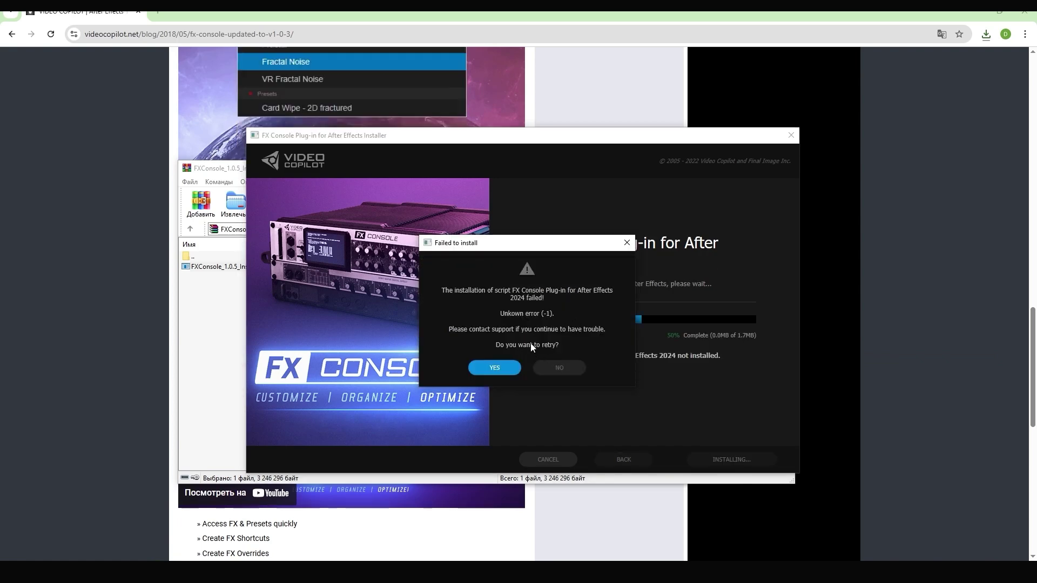
click(560, 369)
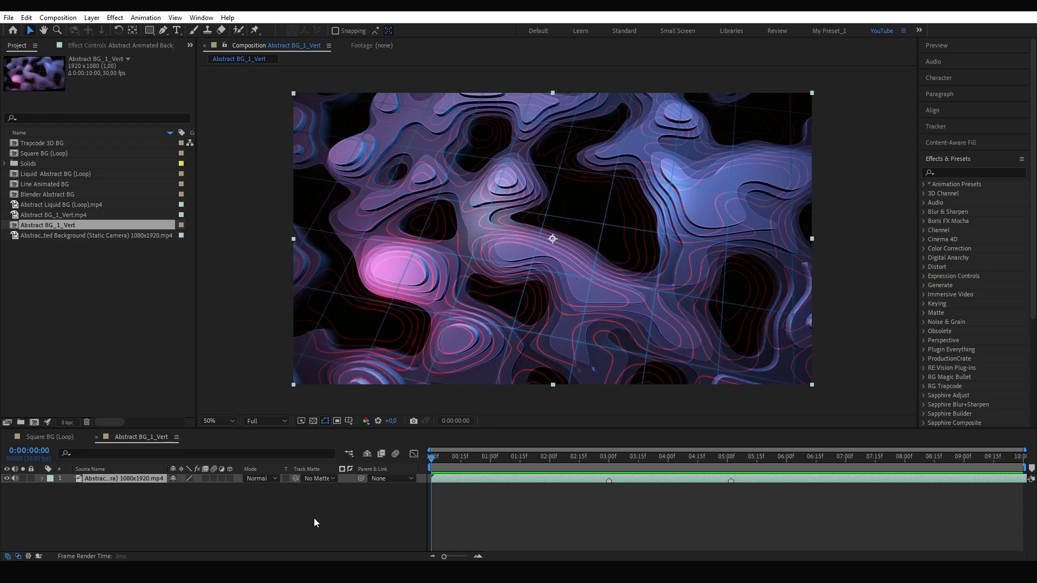
Step: Select the abstract background layer and browse the Effect menu's category submenus
click(161, 493)
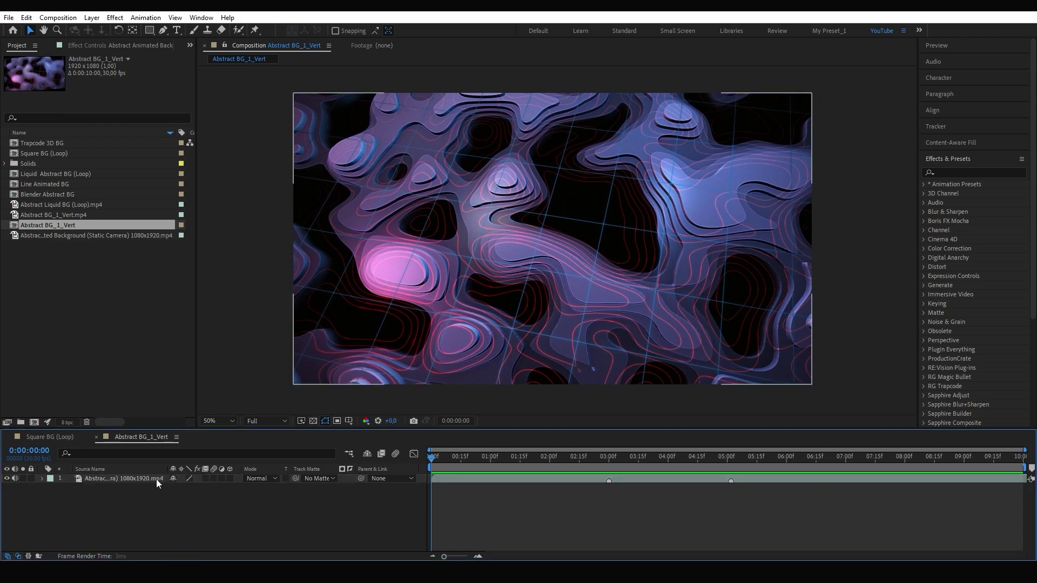
click(156, 479)
click(101, 503)
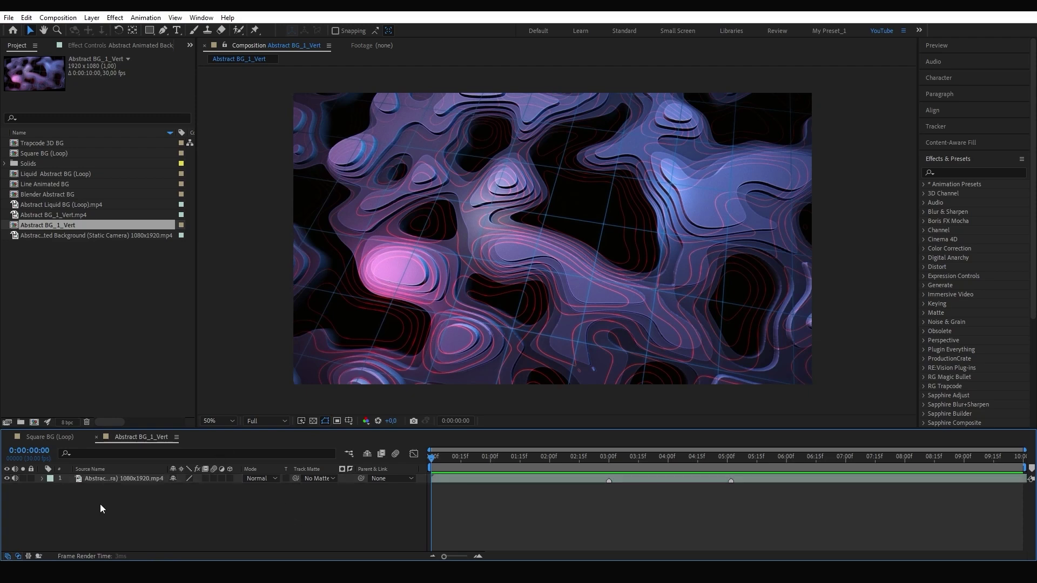
click(119, 478)
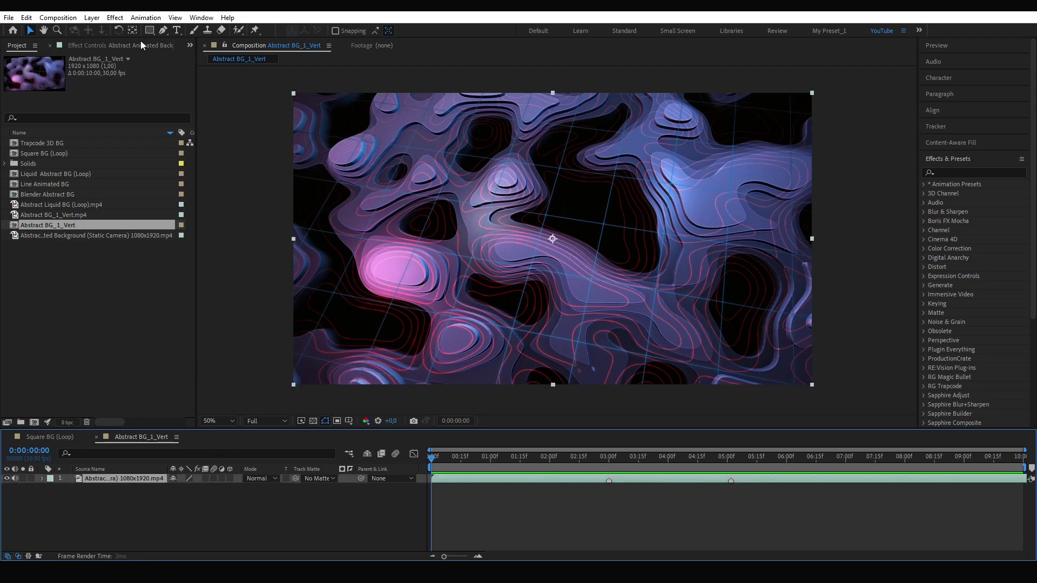
click(115, 18)
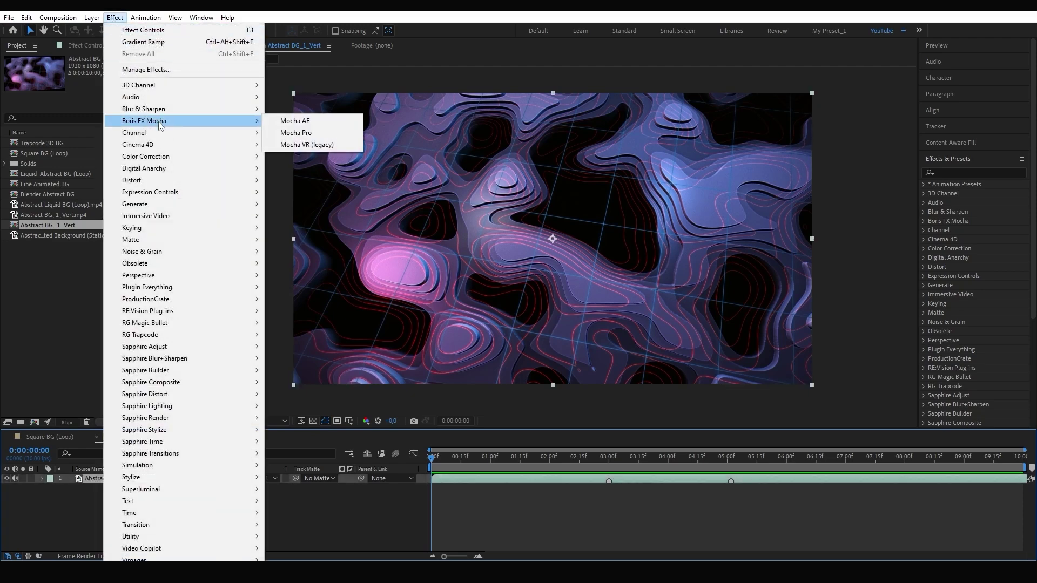
mouse_move(173, 162)
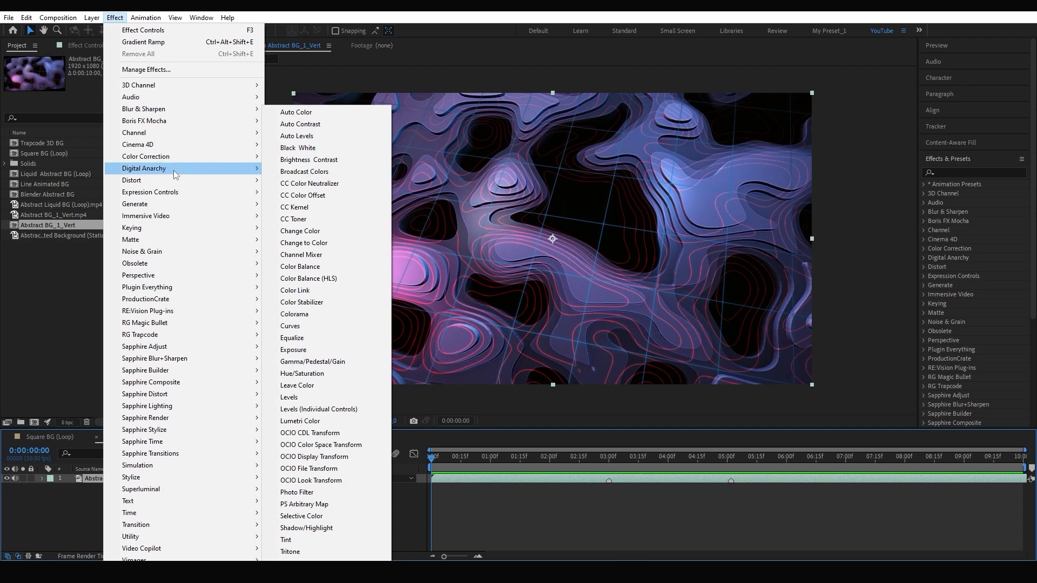
mouse_move(180, 195)
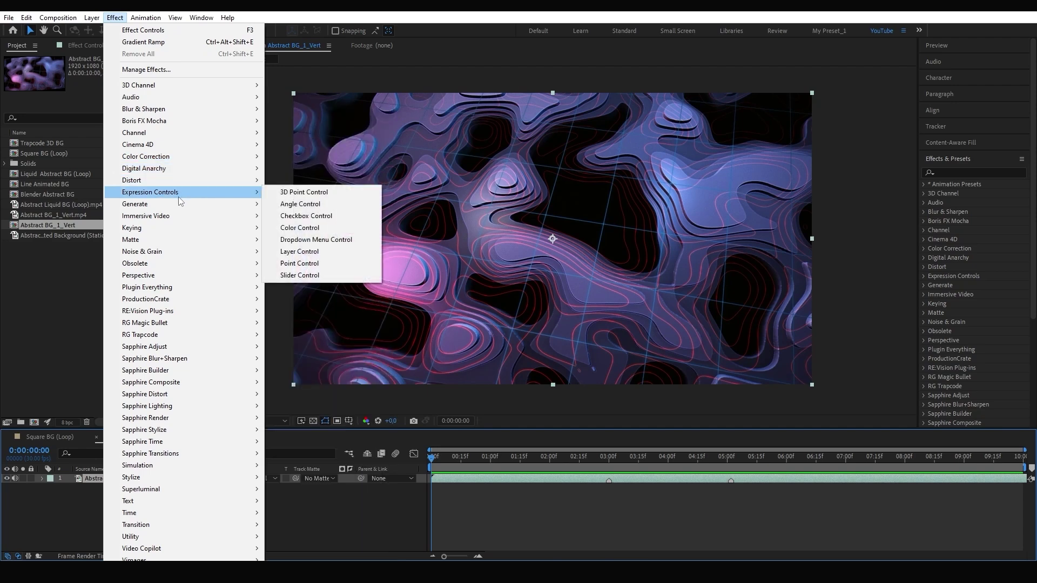
Step: In Effects & Presets, expand and collapse Boris FX Mocha, then expand Distort
click(941, 172)
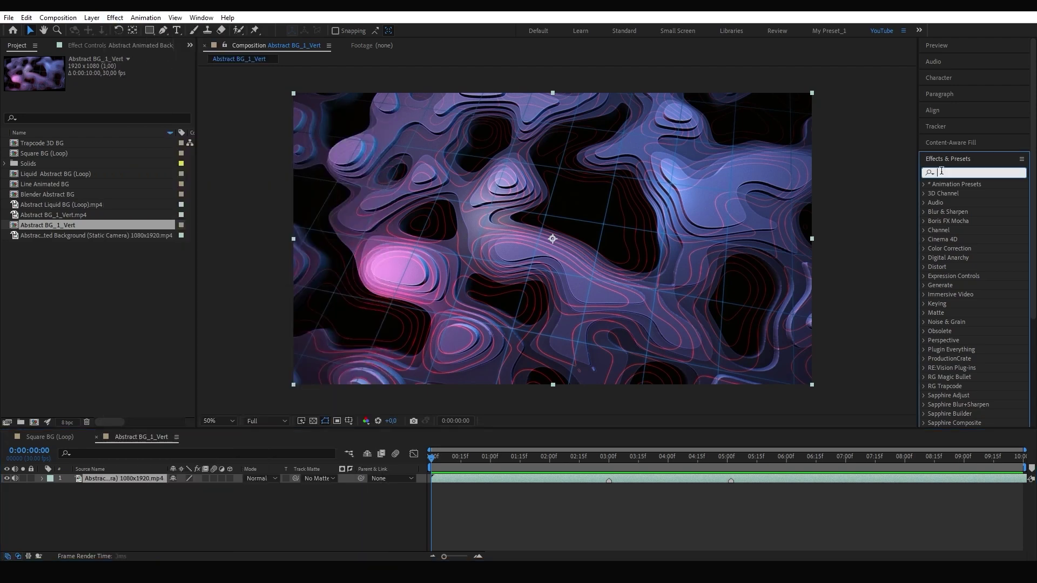
click(923, 221)
click(923, 222)
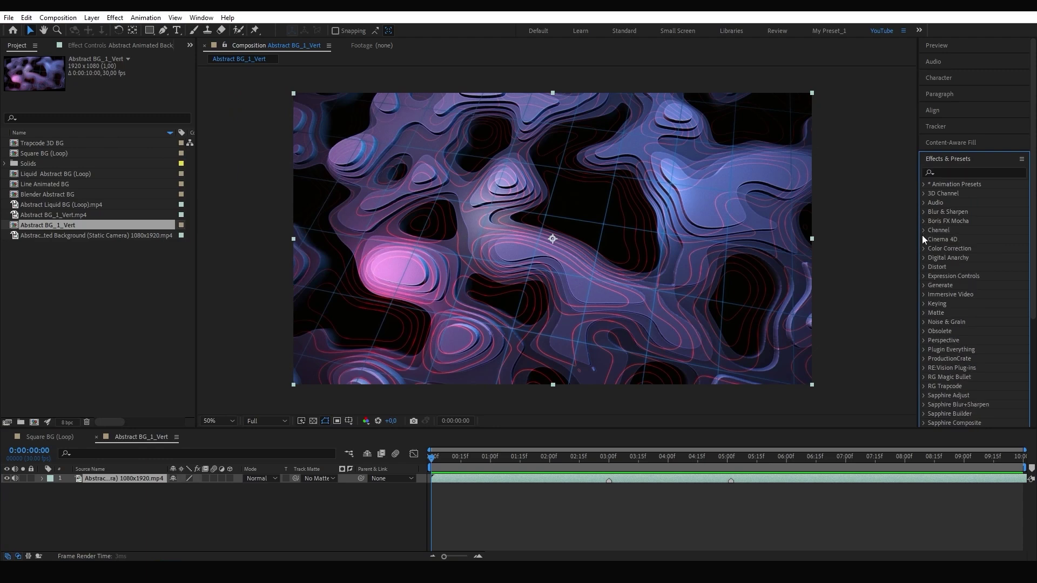
click(923, 267)
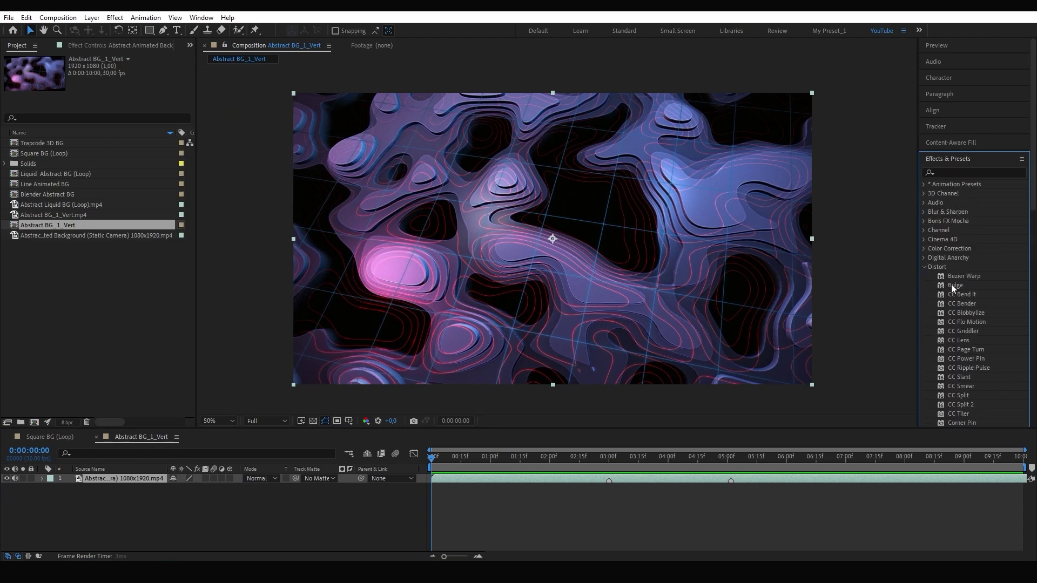
Step: Apply Corner Pin and Turbulent Displace to the abstract background layer
drag(957, 340, 135, 478)
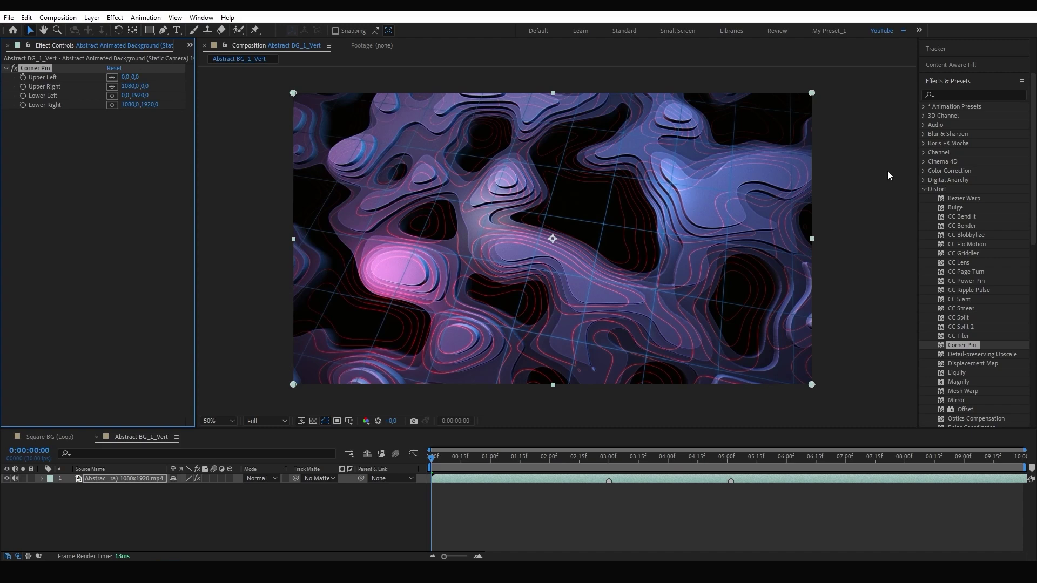
text(tub)
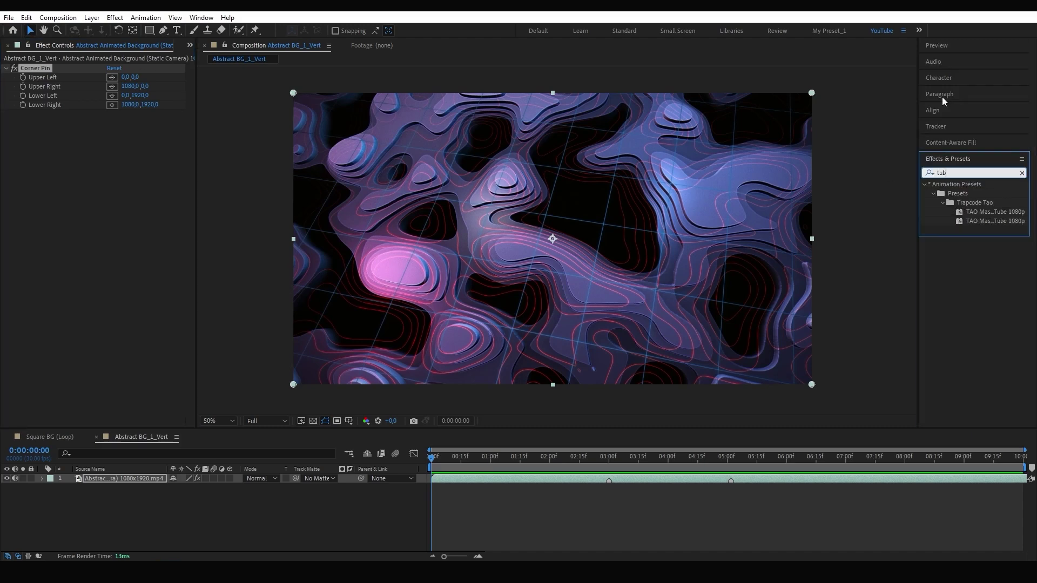
key(BackSpace)
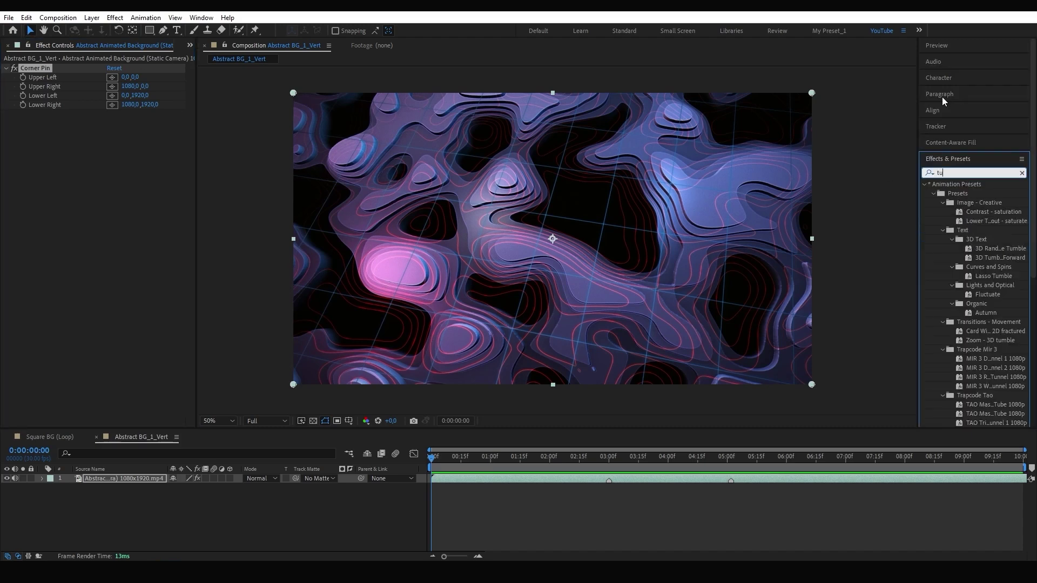
text(rb)
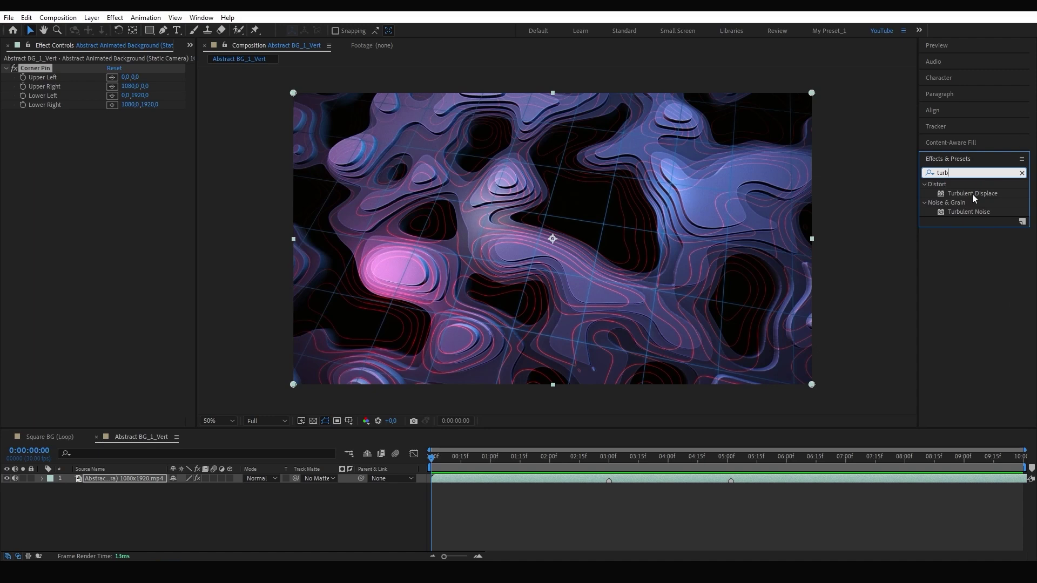
mouse_move(972, 194)
mouse_down()
mouse_move(177, 494)
mouse_move(140, 481)
mouse_up()
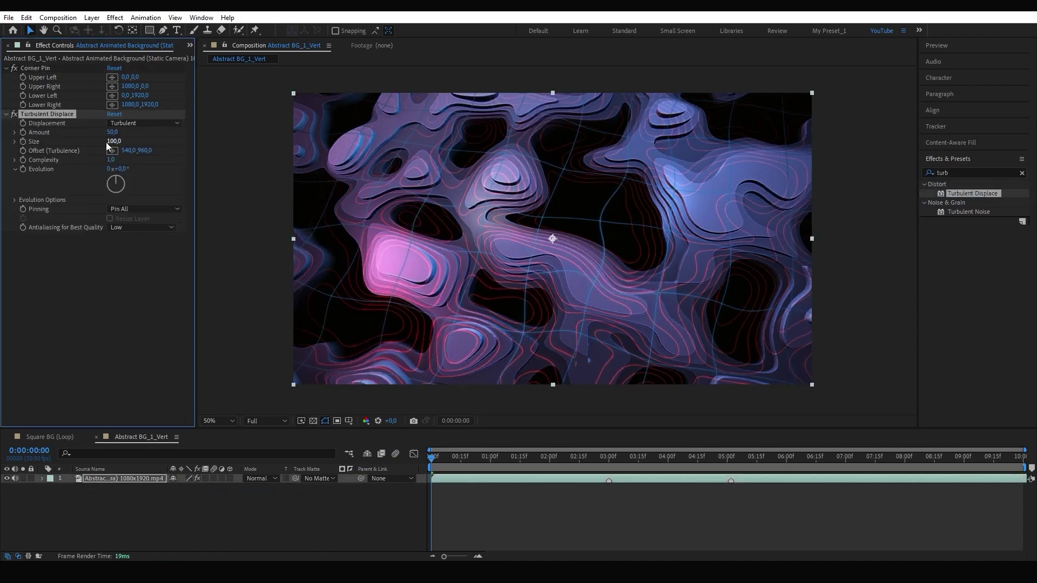
Step: Delete Corner Pin and Turbulent Displace in Effect Controls, then reselect the background layer
click(108, 477)
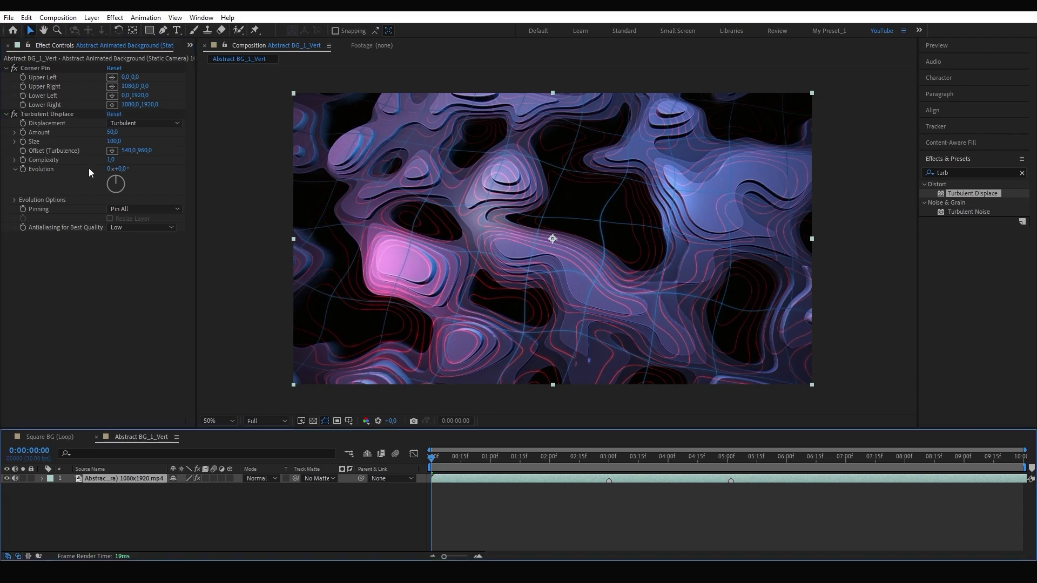
click(29, 66)
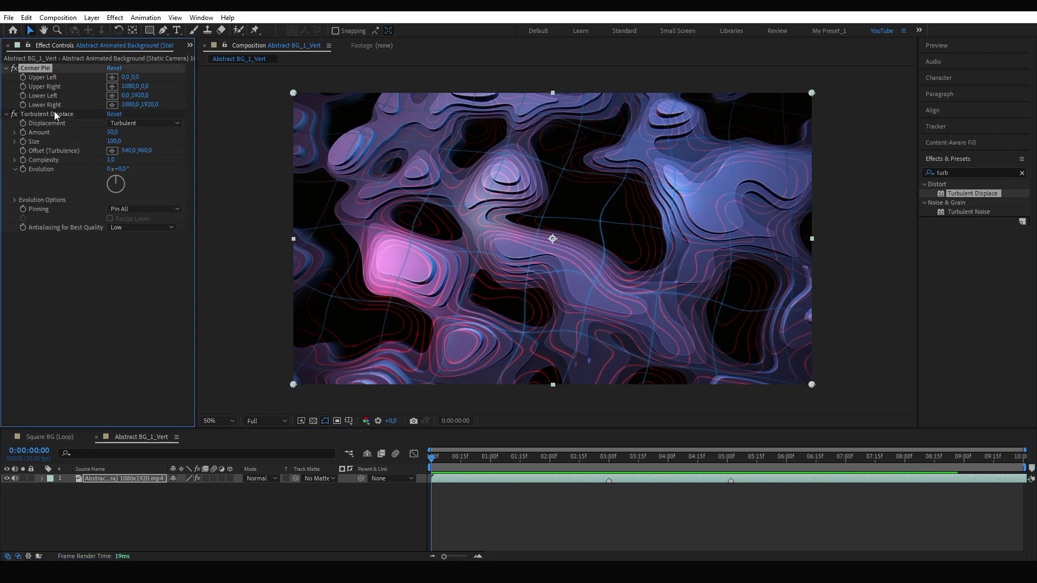
key(Delete)
click(43, 70)
key(Delete)
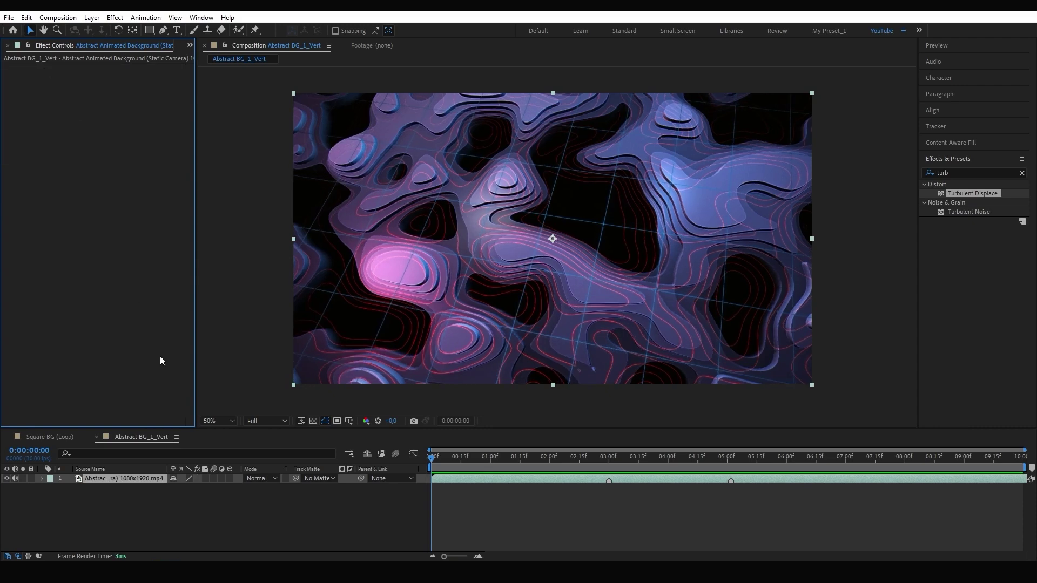
click(138, 480)
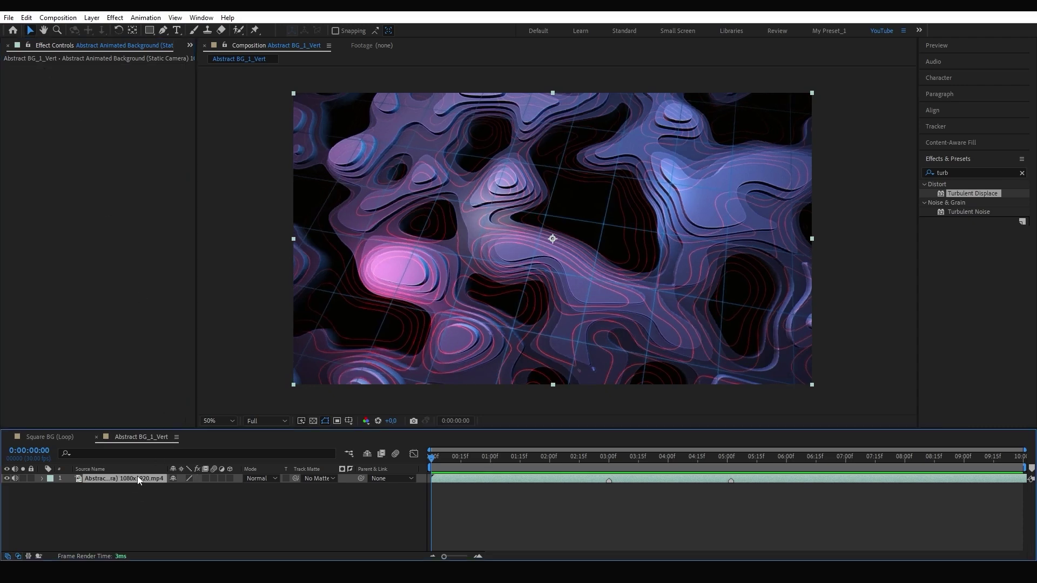
click(129, 504)
click(132, 479)
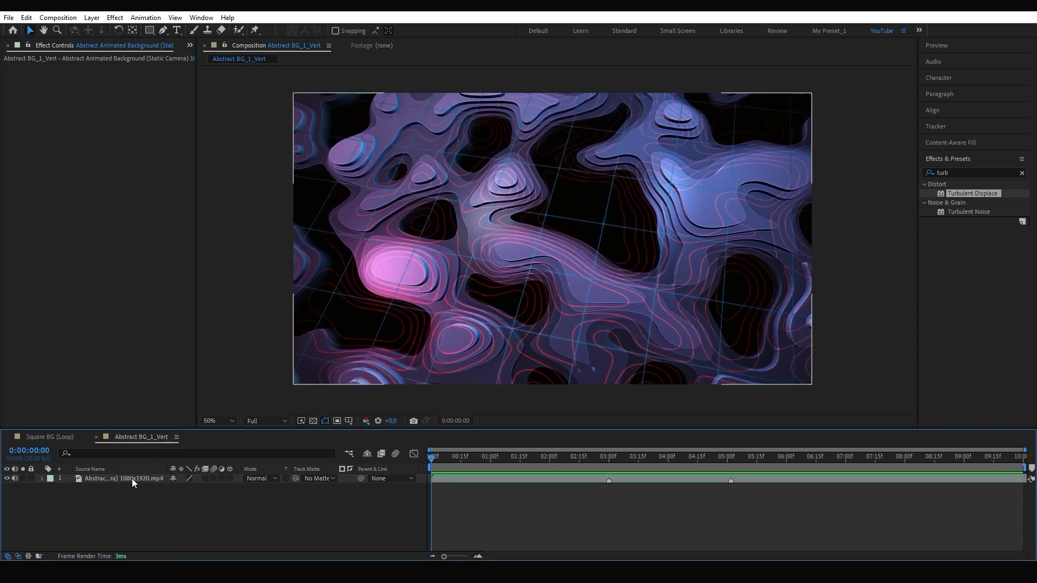
click(132, 479)
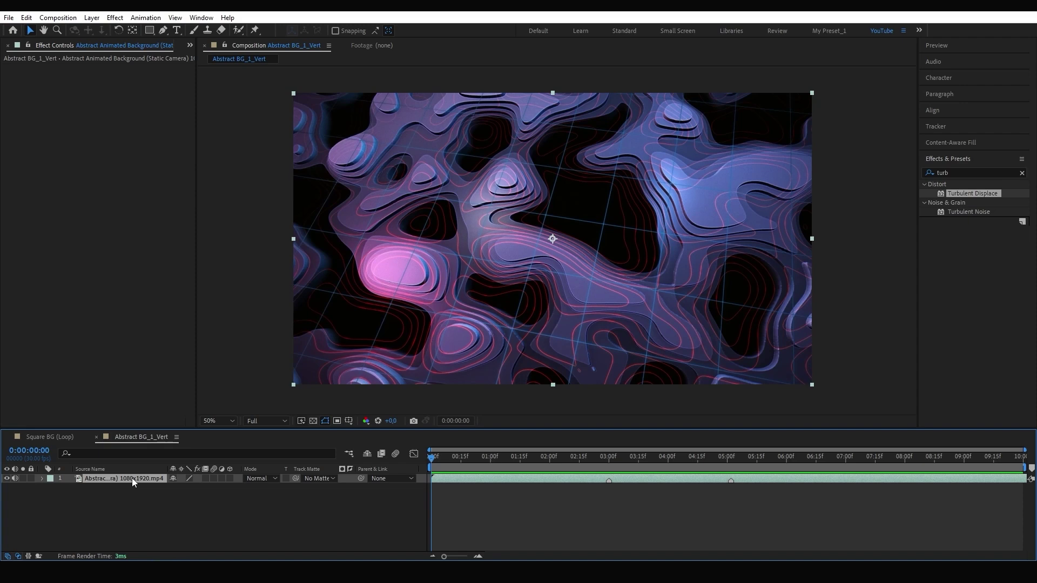
Step: Apply Black & White through an FX Console search for 'black' and preview the greyscale playback
key(ctrl+space)
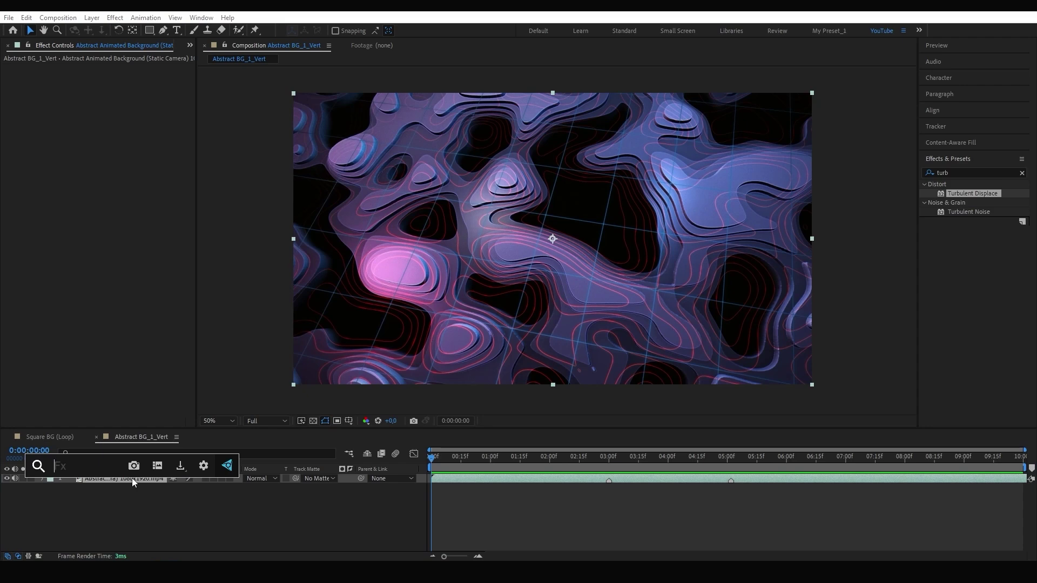
text(bl)
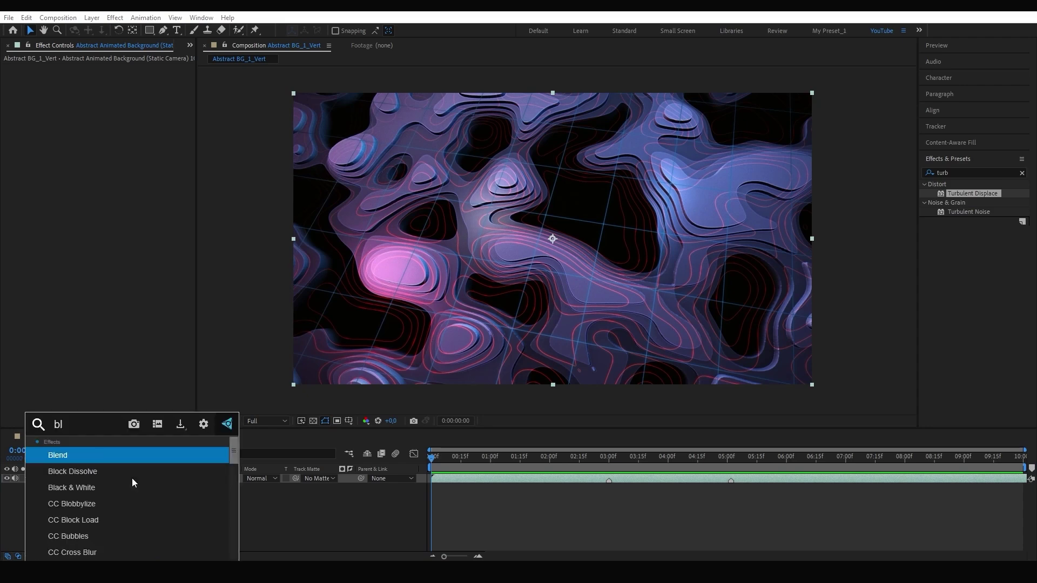
text(ack)
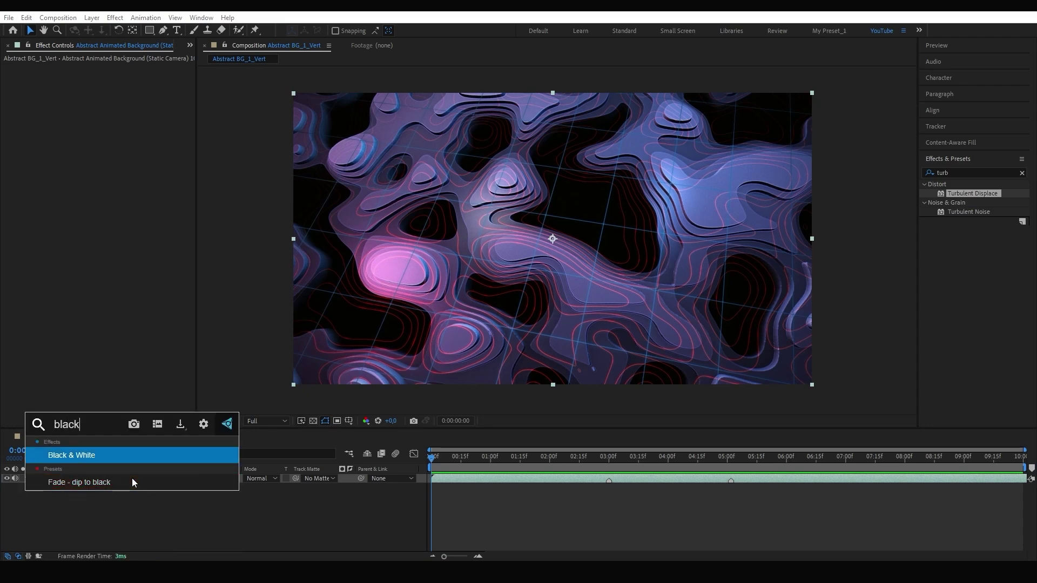
key(Return)
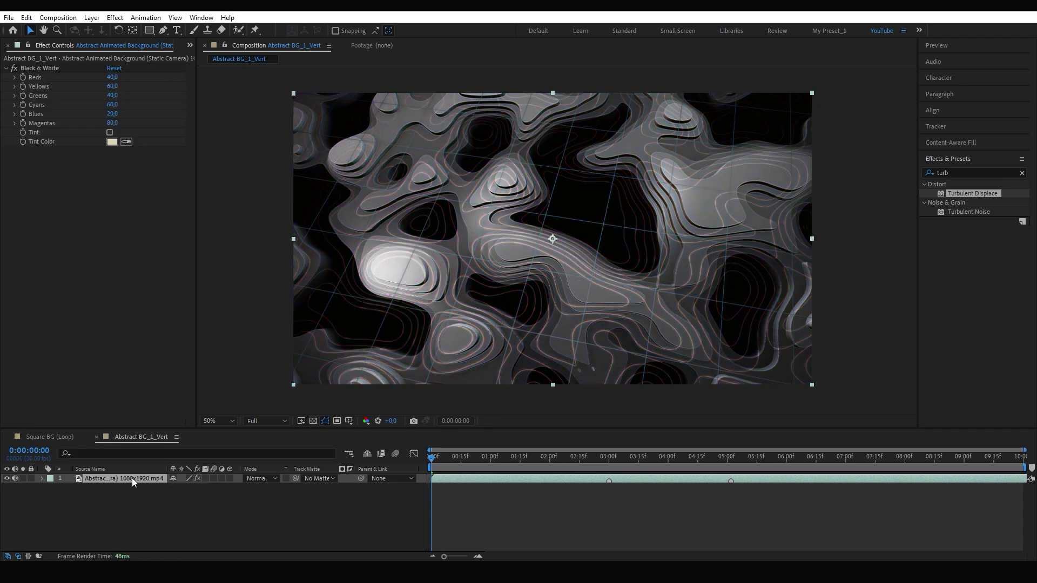
key(space)
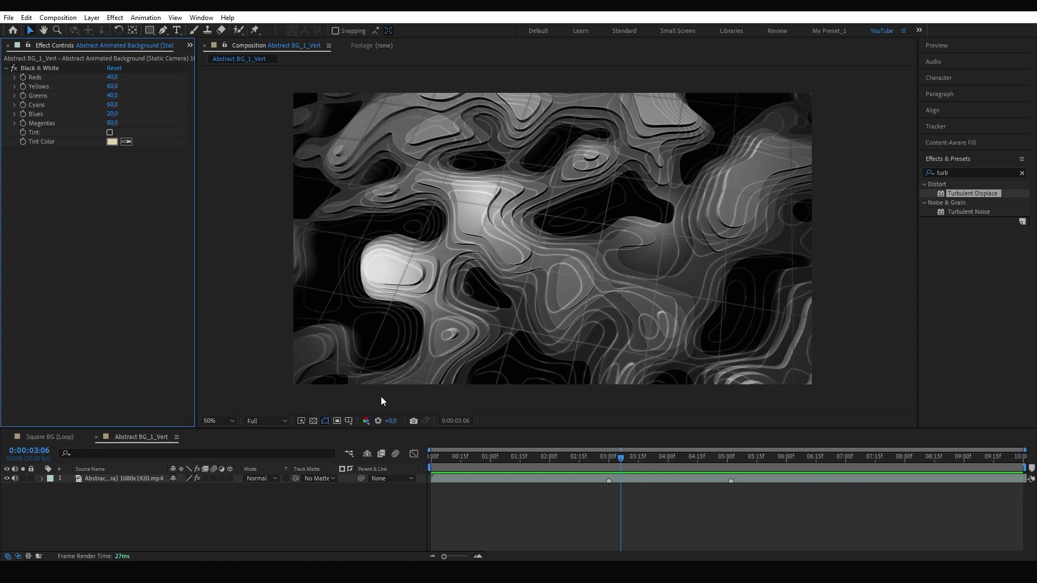
Step: Capture a screenshot of the greyscale frame with FX Console's camera icon
click(380, 364)
key(ctrl+space)
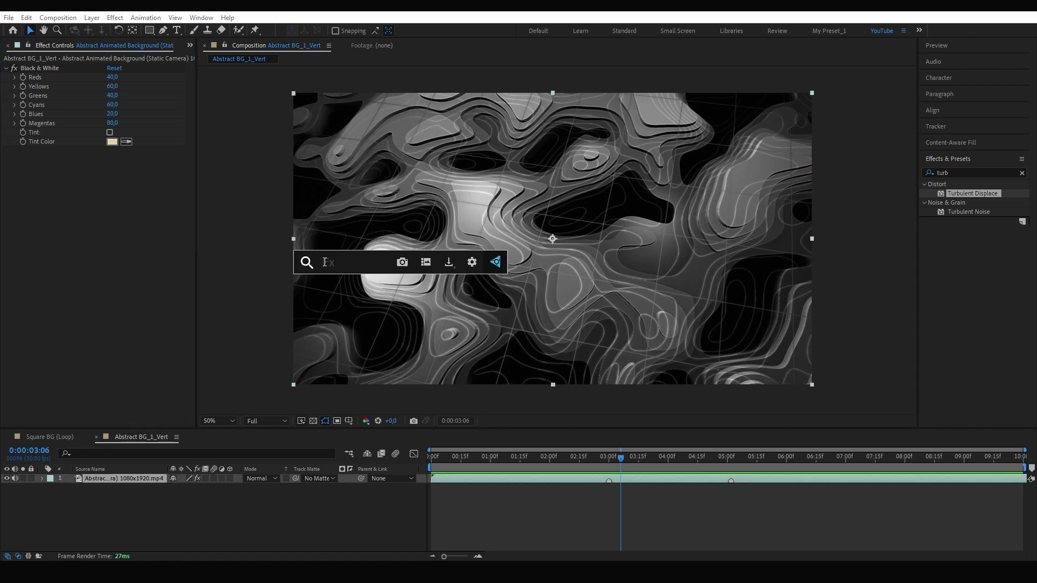
click(403, 267)
Step: At 0:00:06:09, switch the Black & White effect off to restore the colour
drag(621, 457, 804, 475)
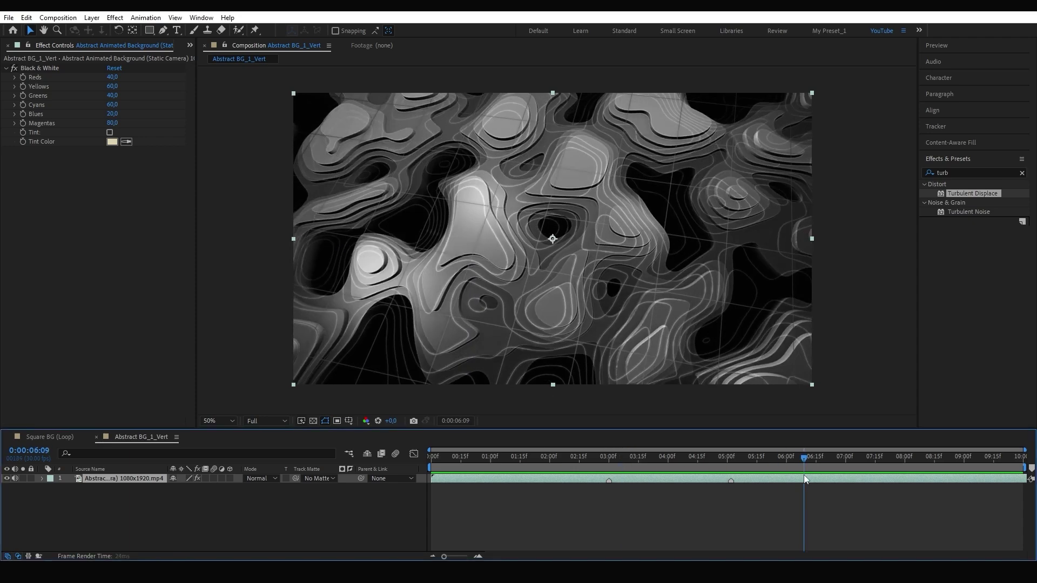
click(14, 68)
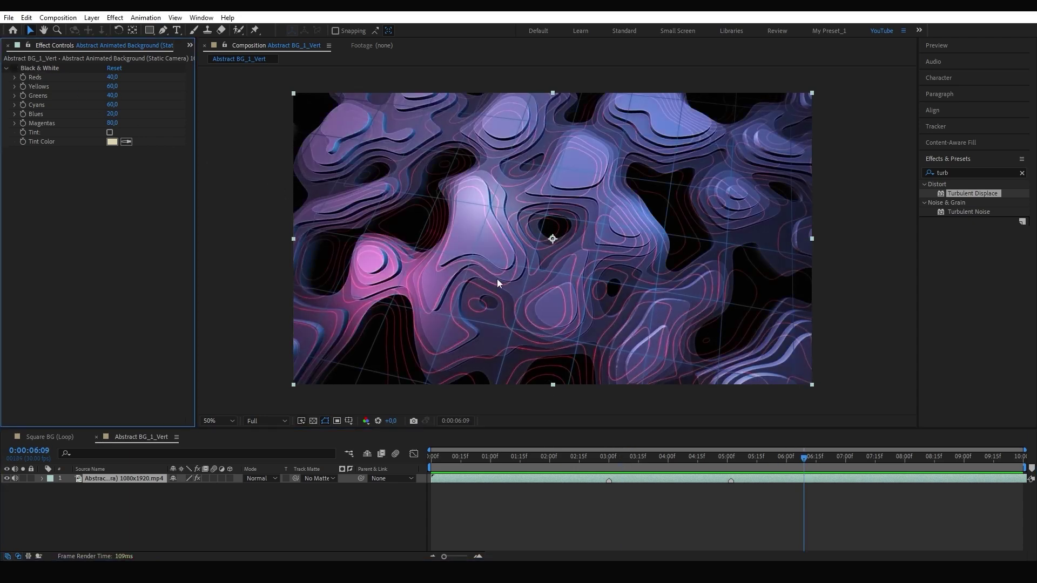
key(ctrl+space)
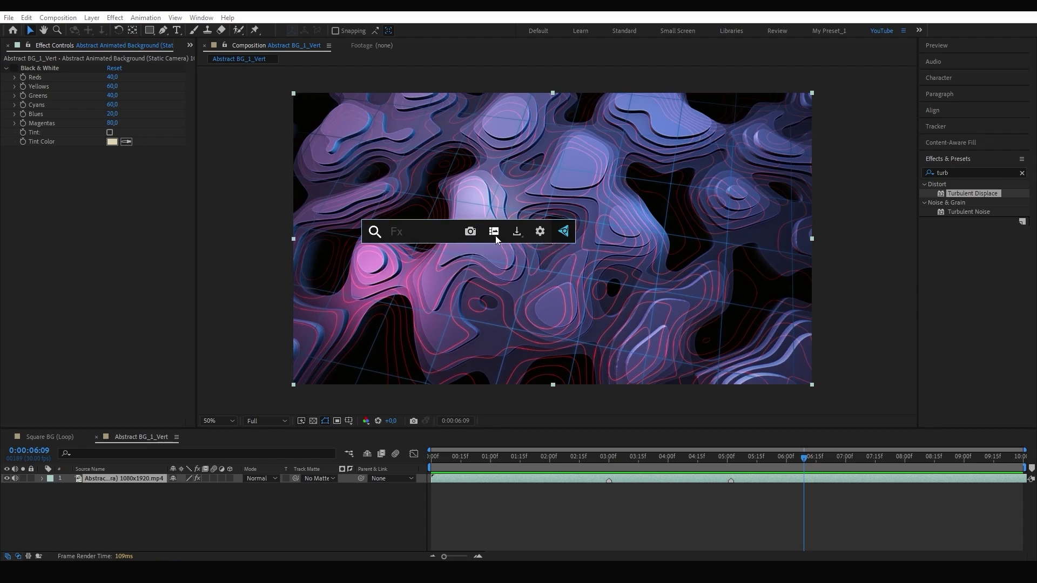
Step: Delete the newest purple screenshot from the FX Console gallery, leaving the grey one, and close it
click(494, 233)
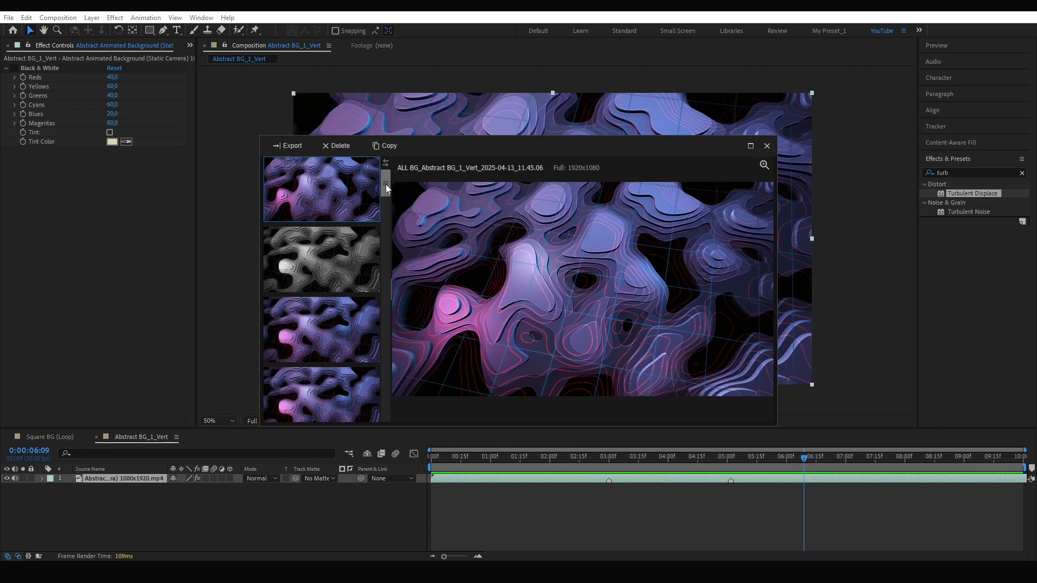
mouse_move(386, 179)
mouse_down()
mouse_move(368, 333)
mouse_move(389, 170)
mouse_up()
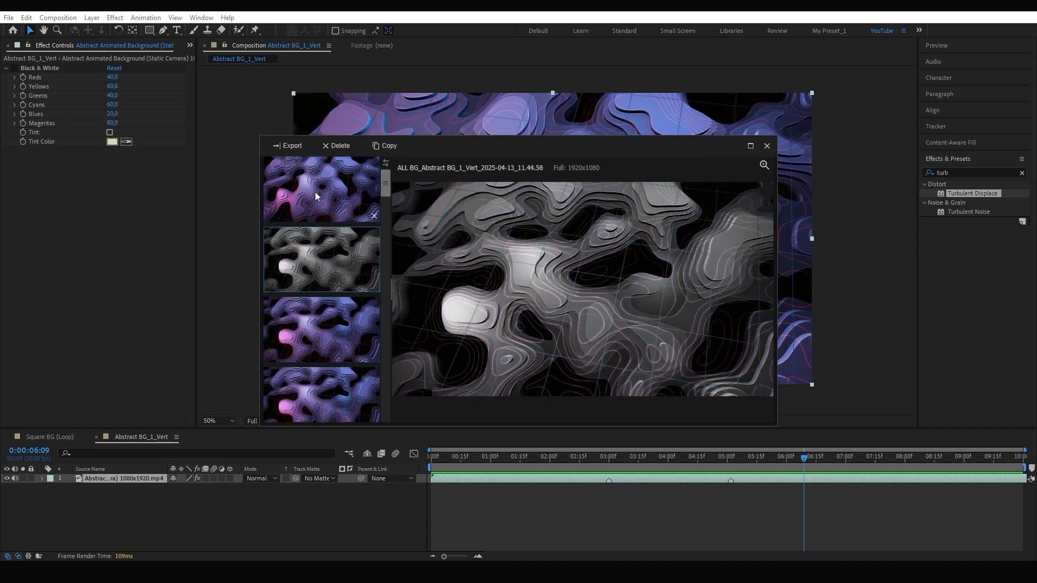
click(290, 144)
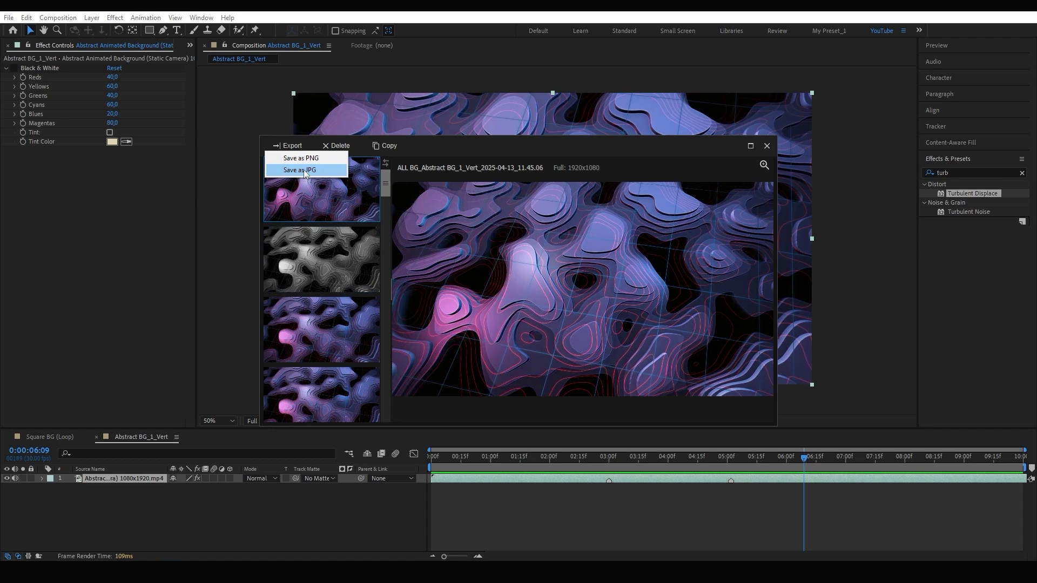
click(332, 197)
click(334, 147)
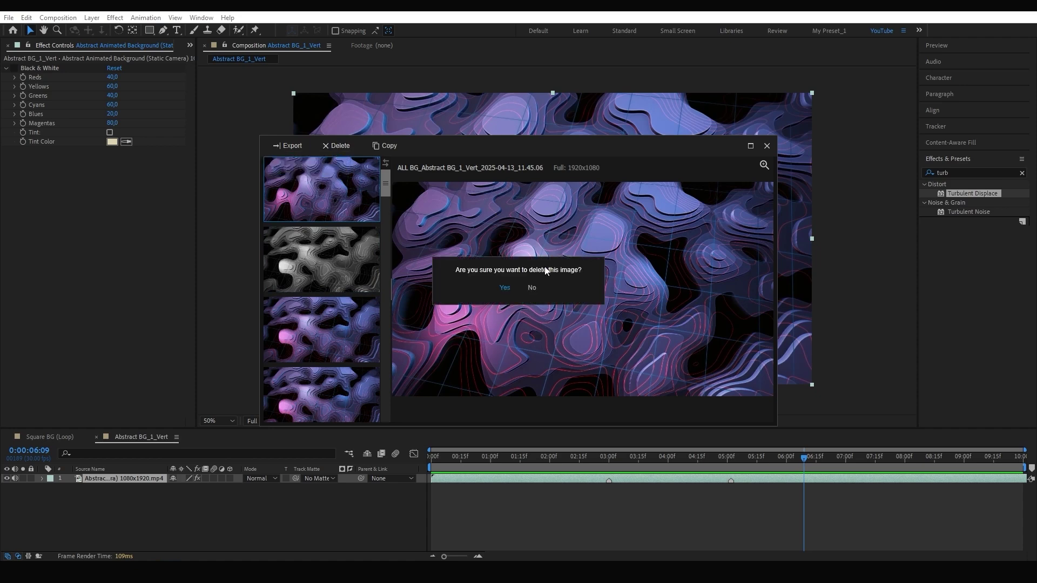
click(503, 289)
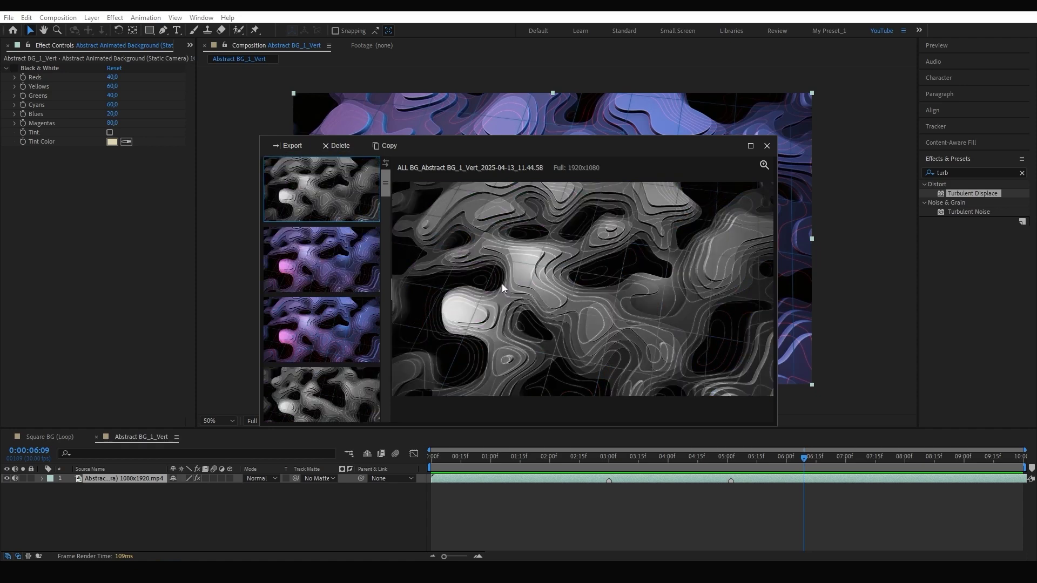
click(766, 146)
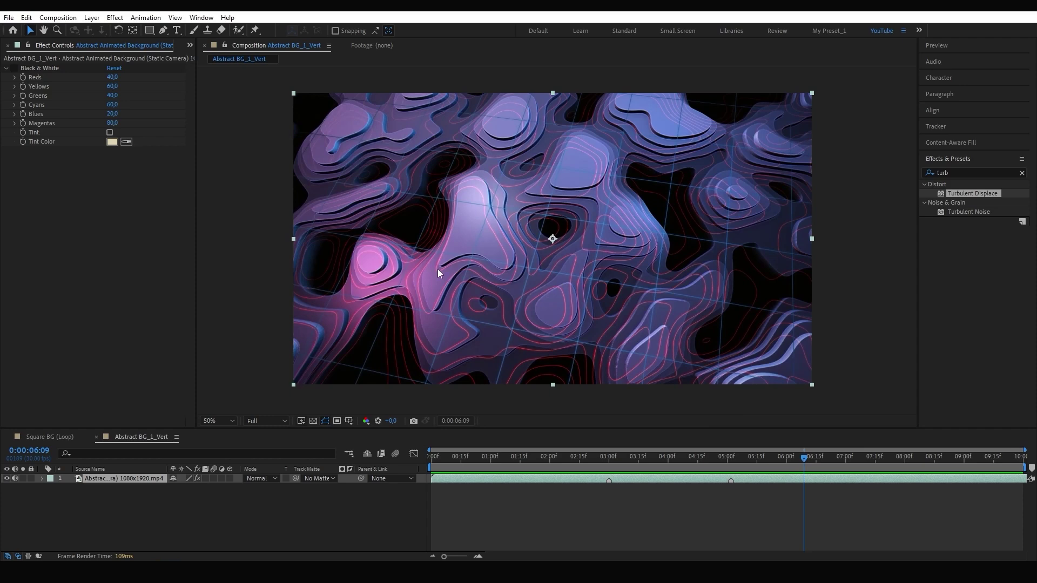
key(ctrl+space)
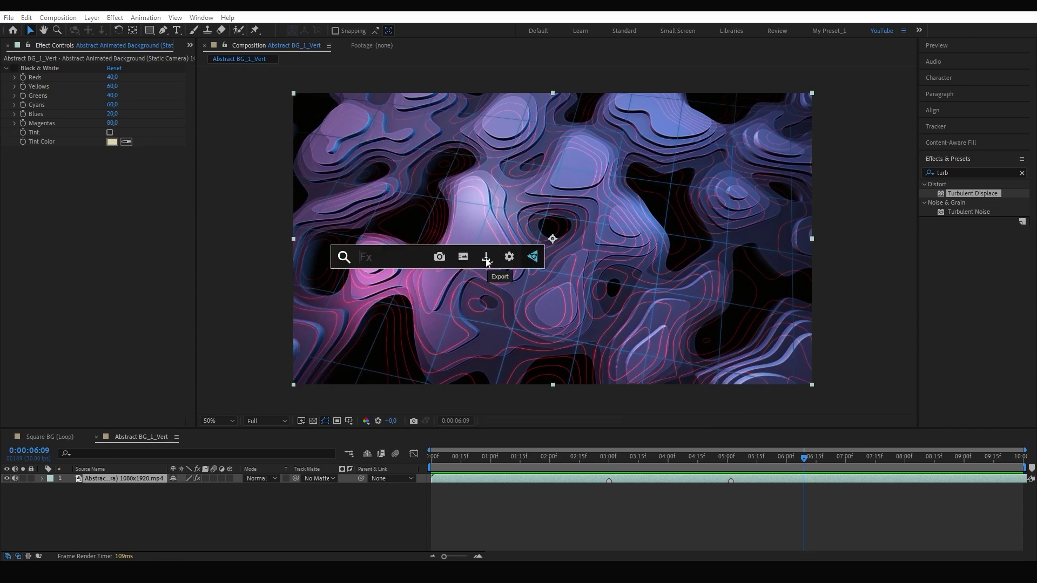
Step: In FX Console settings, switch UI Color to Light and then back to Dark
click(487, 262)
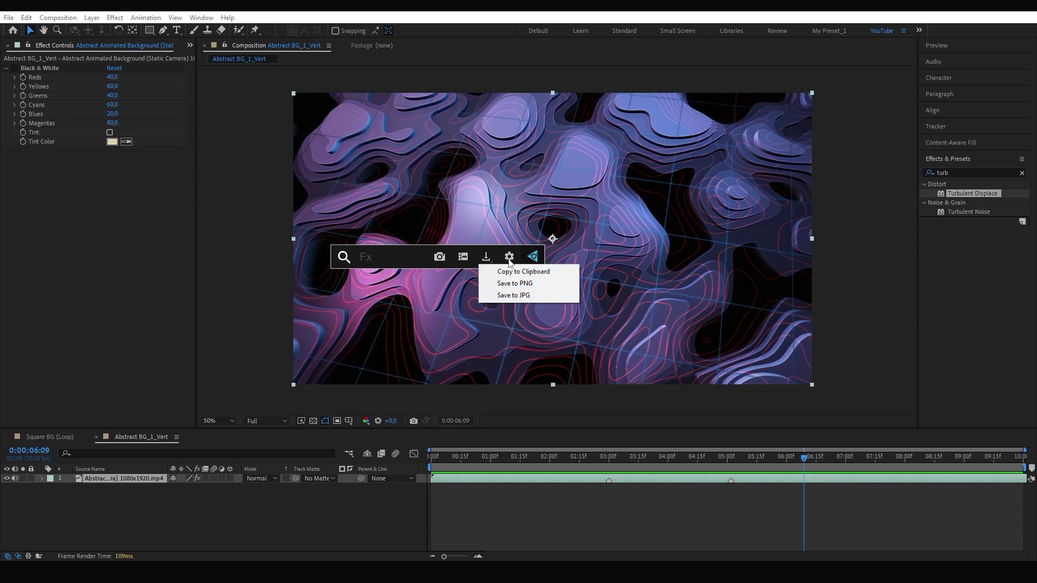
click(510, 258)
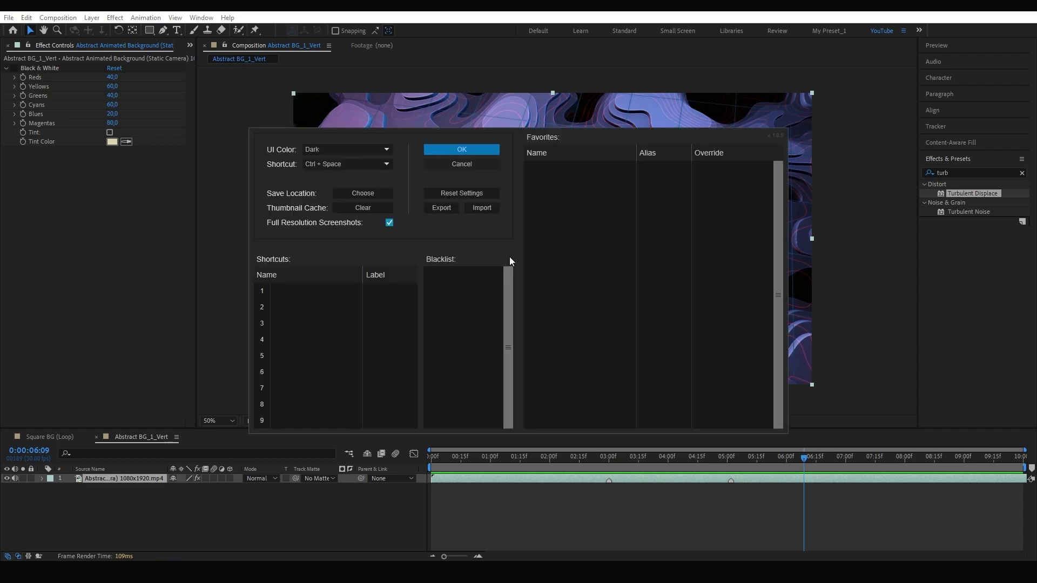
click(391, 151)
click(334, 176)
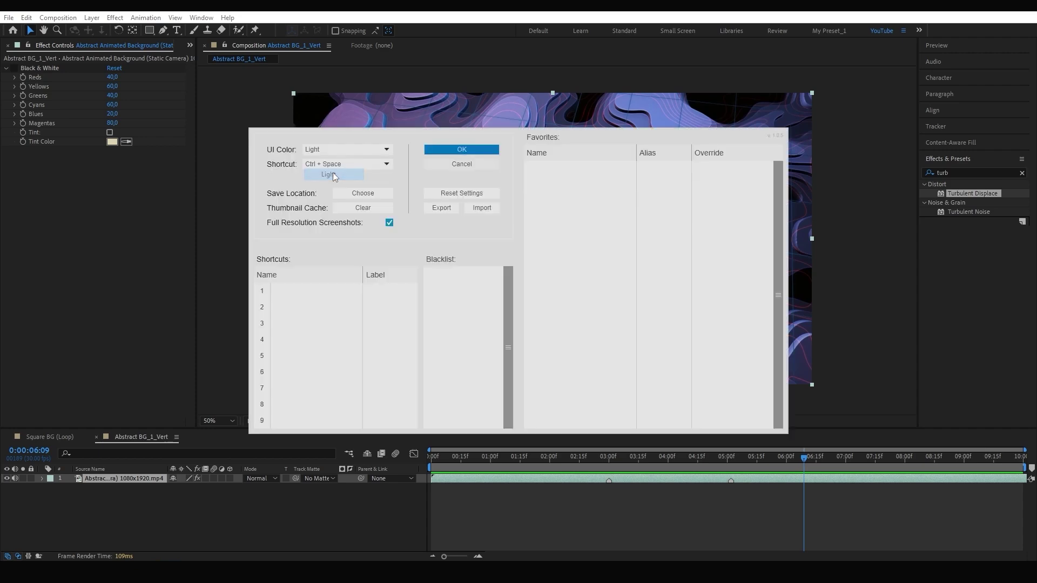
click(381, 151)
click(359, 163)
Step: Keep the FX Console launch shortcut at Ctrl + Space
click(388, 164)
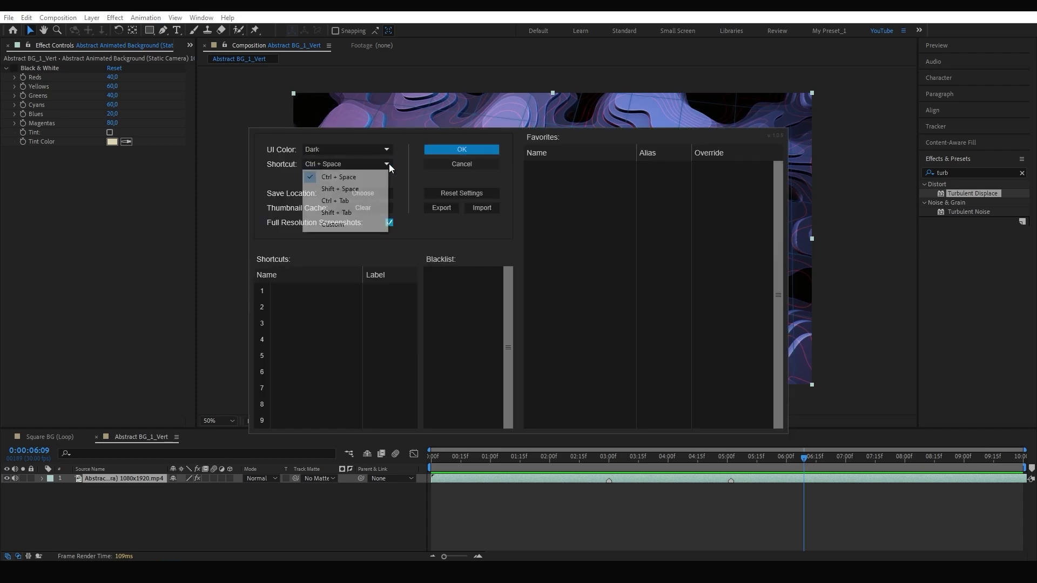
click(363, 178)
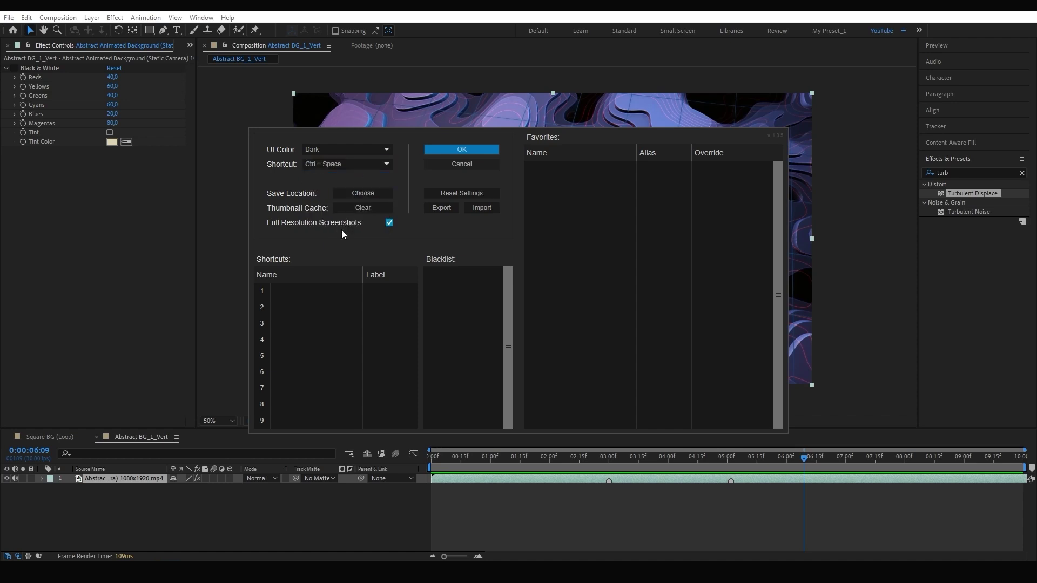
click(316, 291)
Step: Confirm the FX Console settings with OK to return to the colour Abstract BG_1_Vert view
click(467, 150)
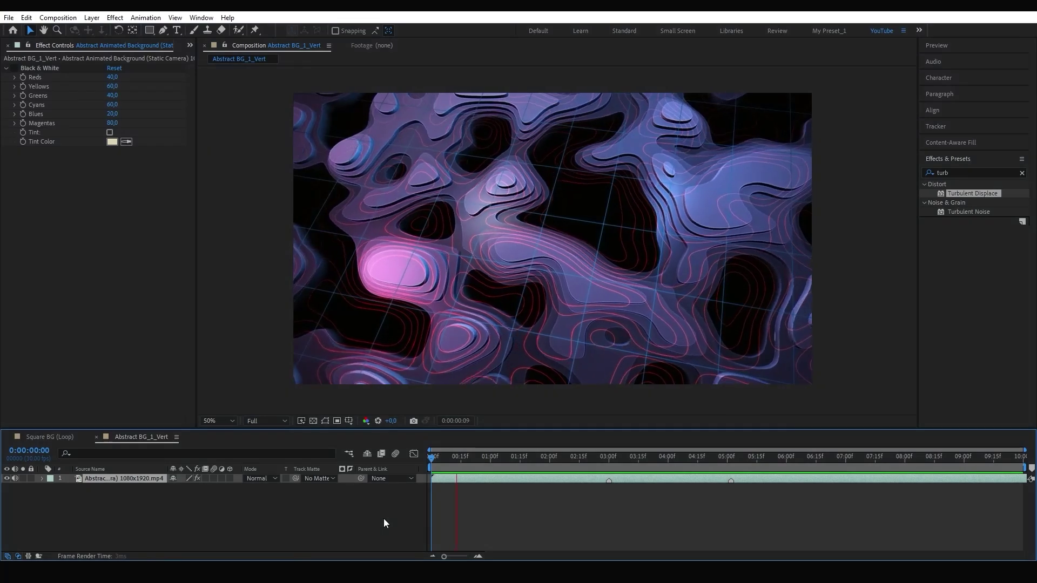